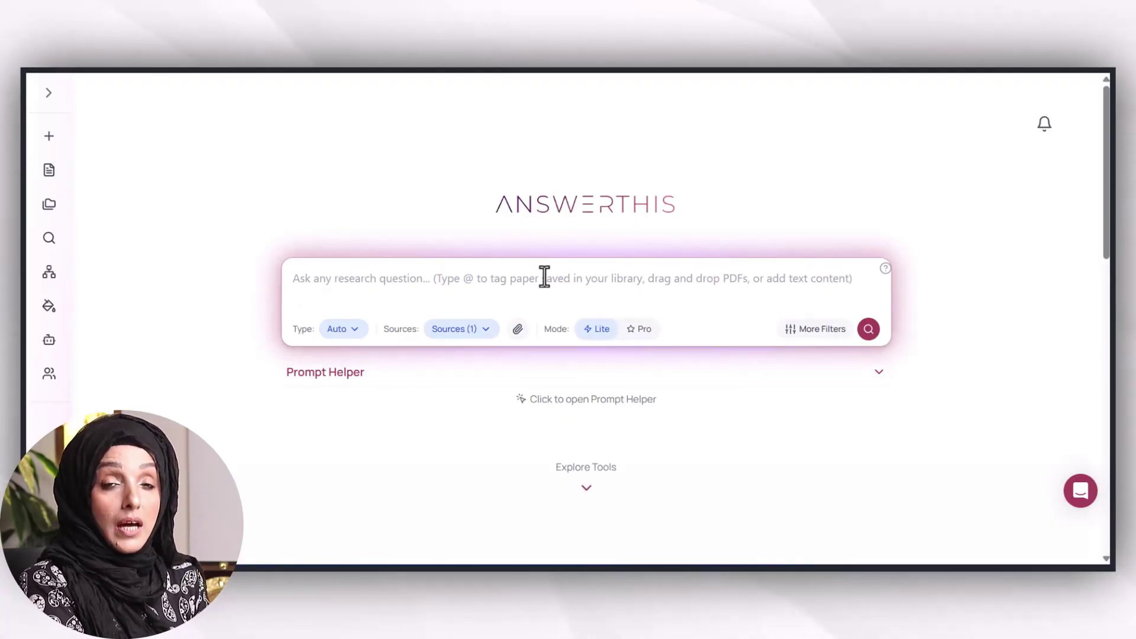
- Open the Research Gap Finder tool and place the cursor in its empty request box
scroll(542, 277, down, 5)
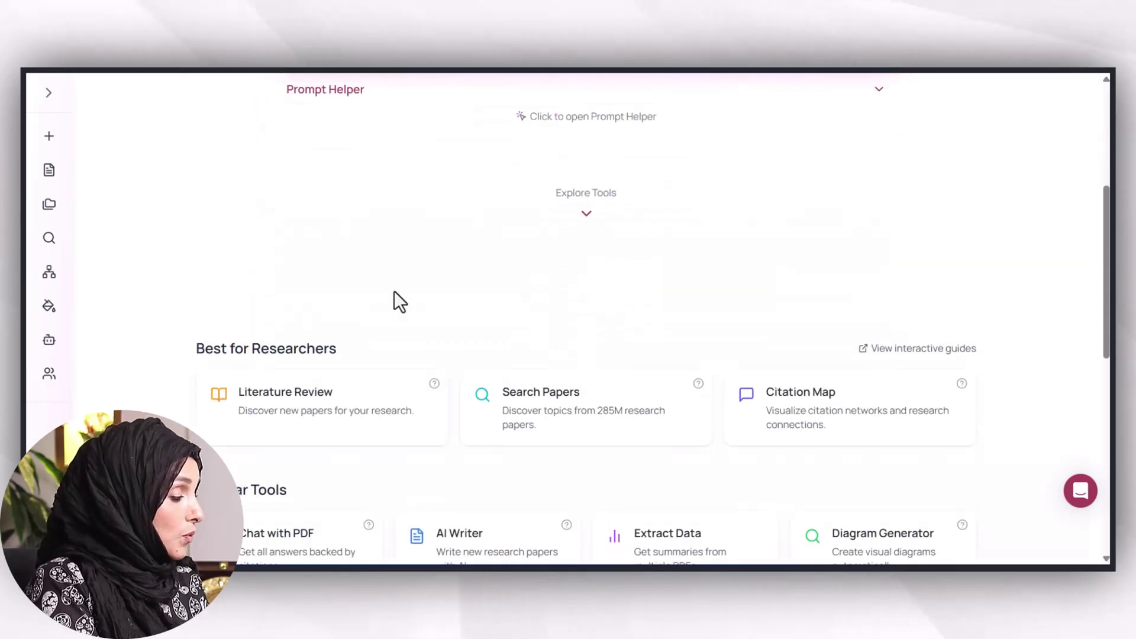
scroll(395, 292, down, 3)
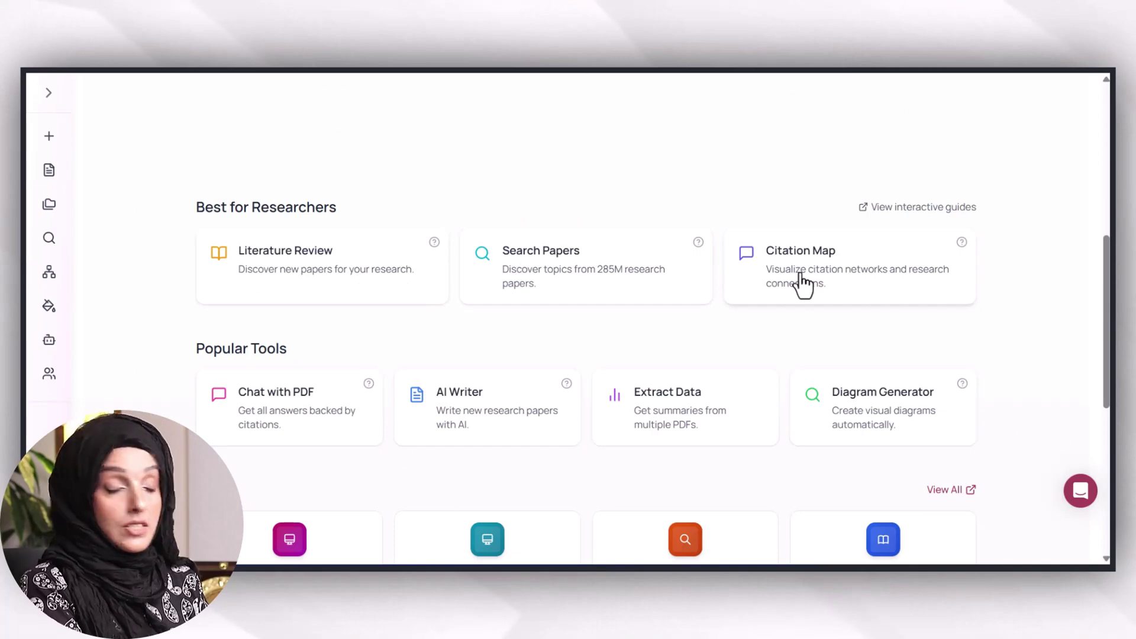
scroll(272, 366, down, 3)
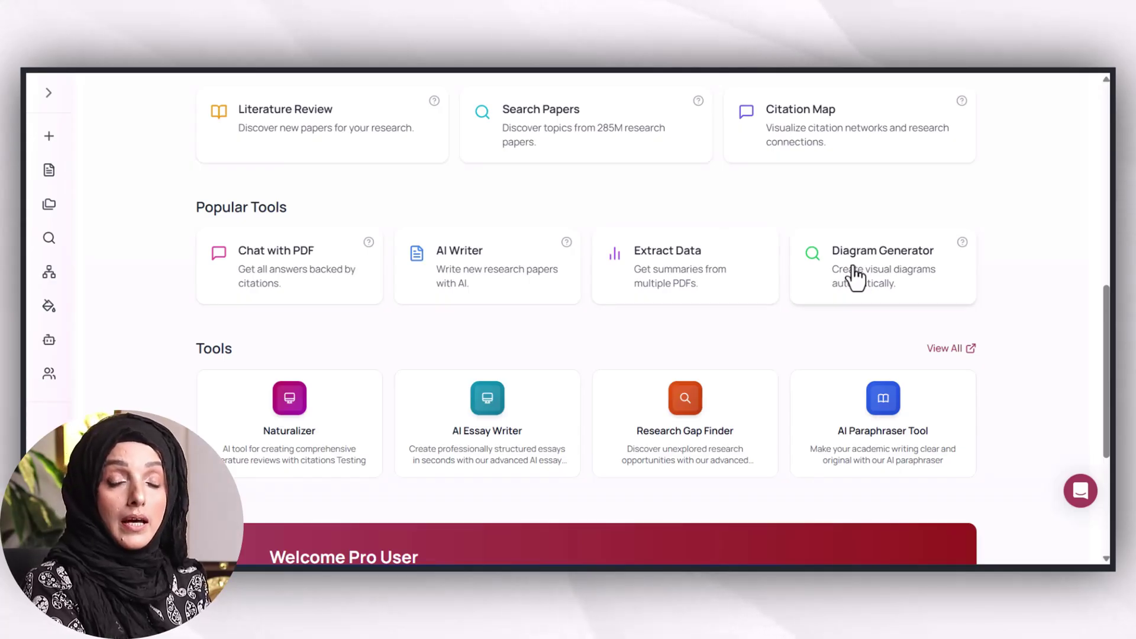
scroll(229, 391, down, 2)
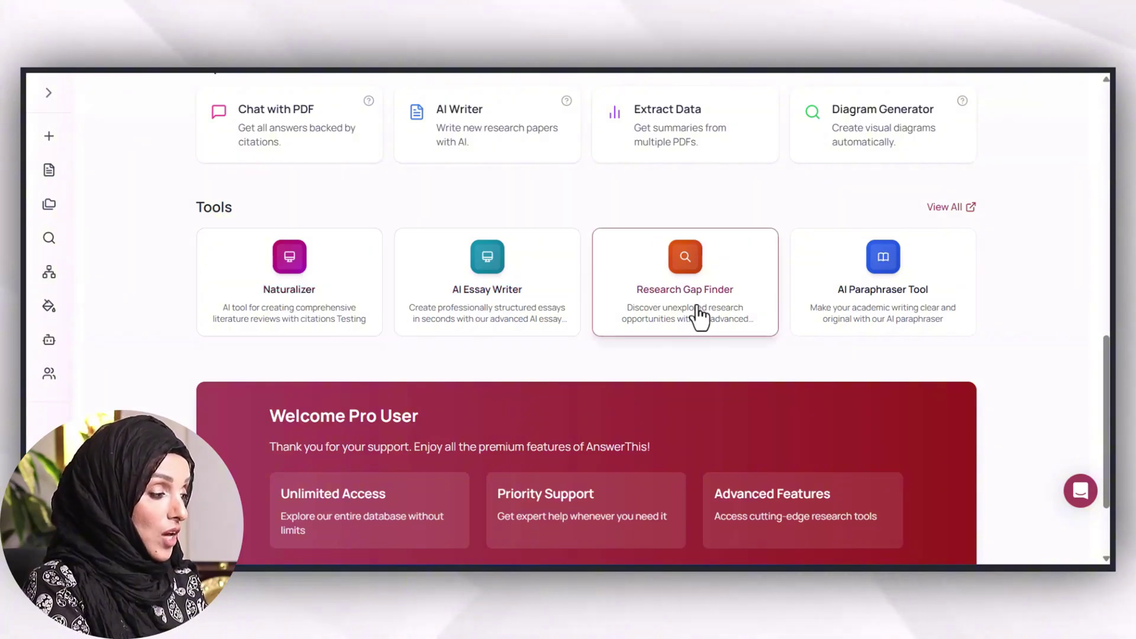
scroll(732, 322, up, 1)
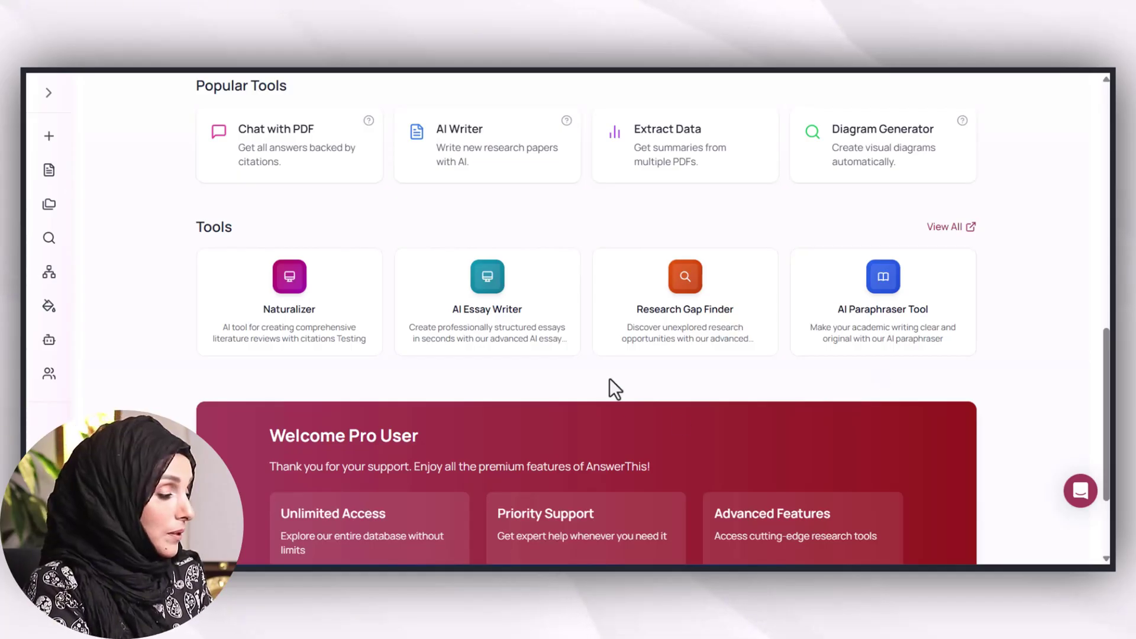
scroll(609, 384, up, 6)
scroll(615, 373, down, 4)
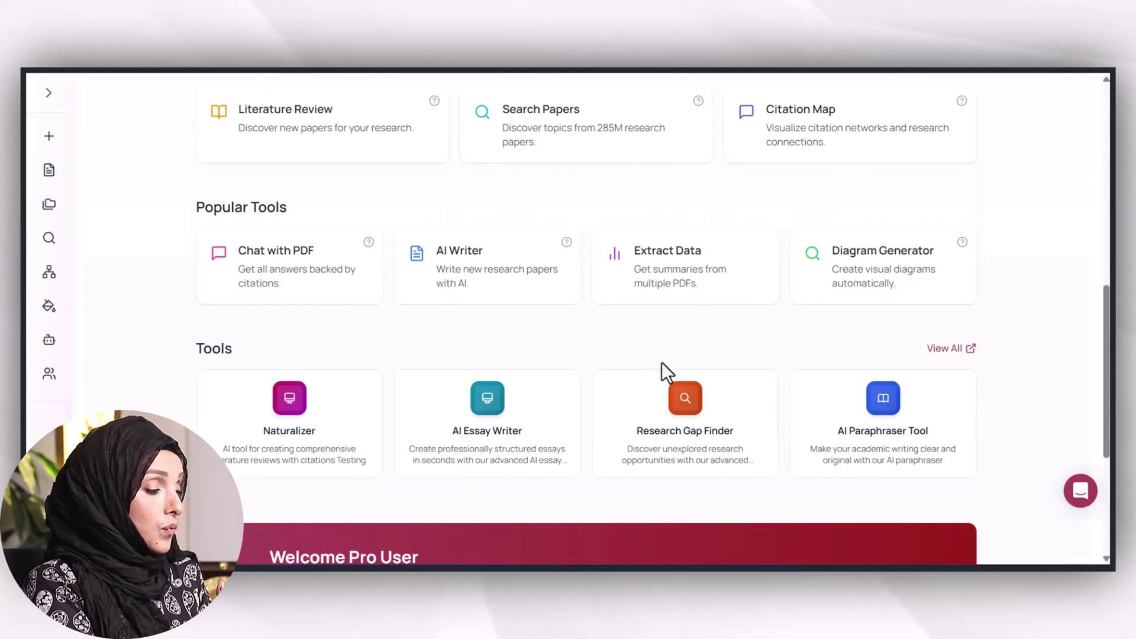
click(693, 436)
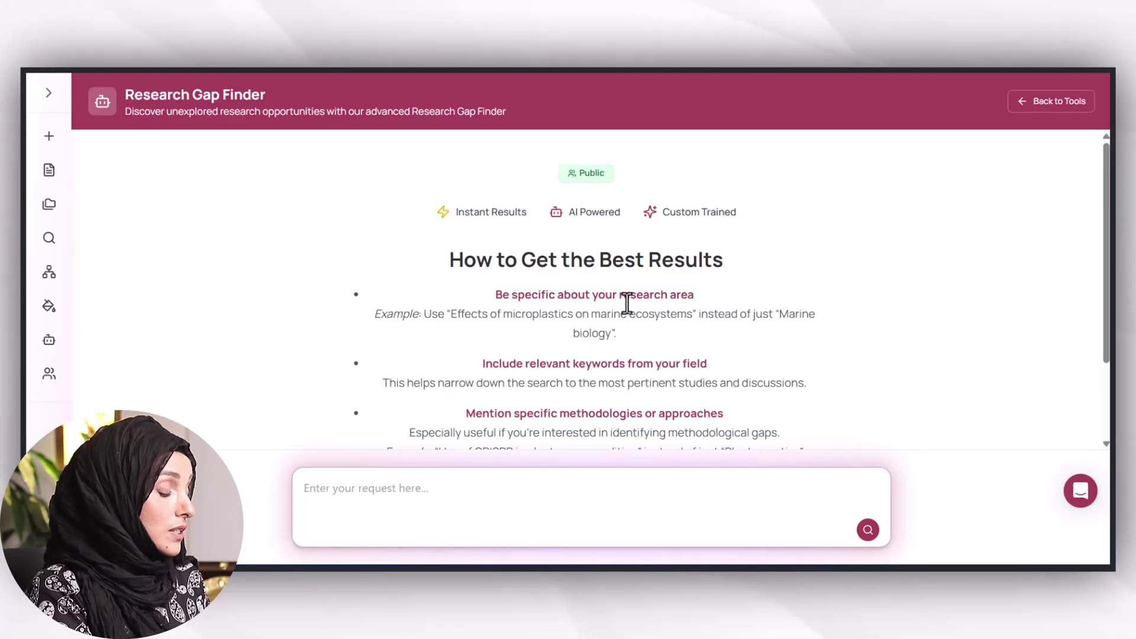
scroll(617, 295, down, 2)
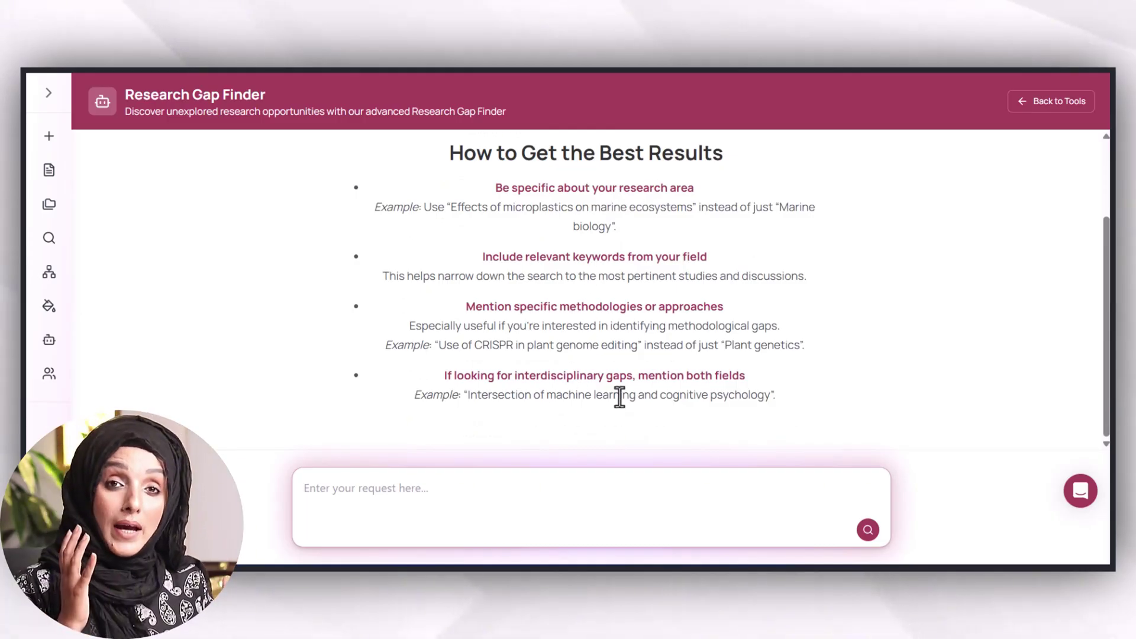
click(303, 473)
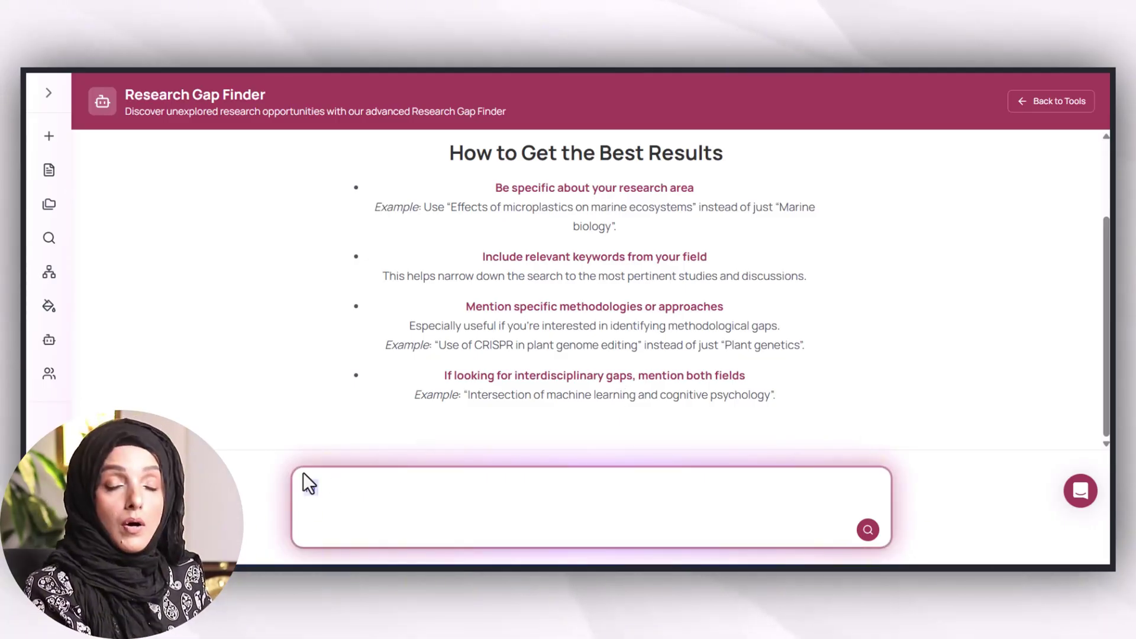
- Paste and submit the request for climate-science methodological gaps covering GCM limitations and ML approaches
text(Identify significant methodological research gaps in climate change science. Focus on areas where current quantitative models, data analysis techniques, or experimental designs are inadequate. For example, what are the limitations of current Global Circulation Models (GCMs), and what novel approaches like machine learning, AI, or complex systems theory could provide a breakthrough)
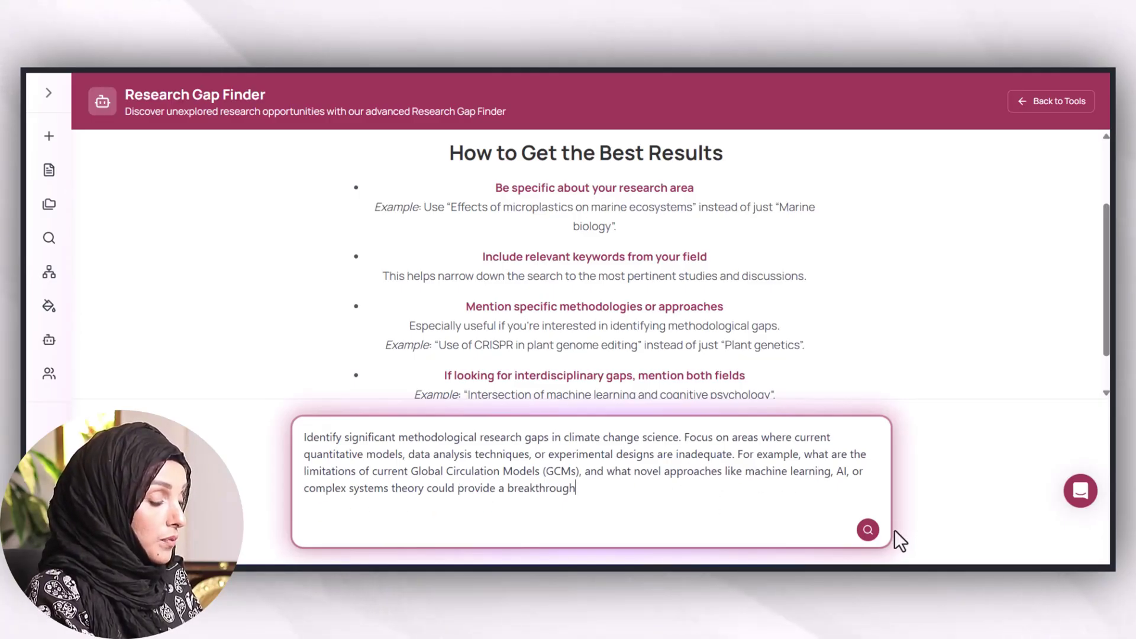
click(868, 530)
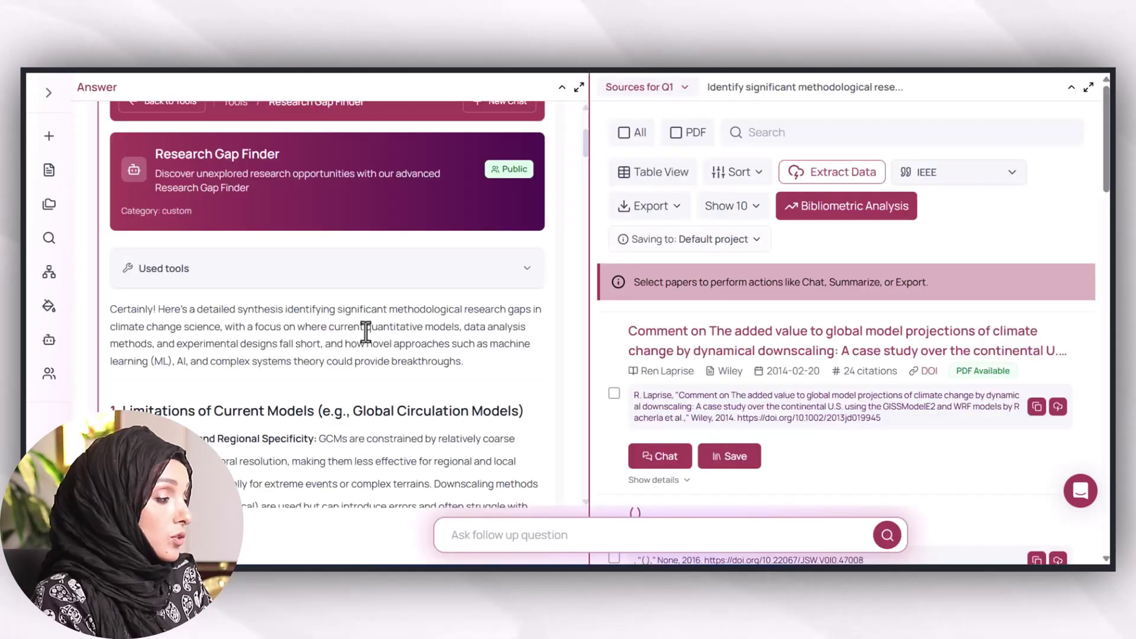
- Read down to the end of the gap answer and export it as a PDF
scroll(366, 336, down, 3)
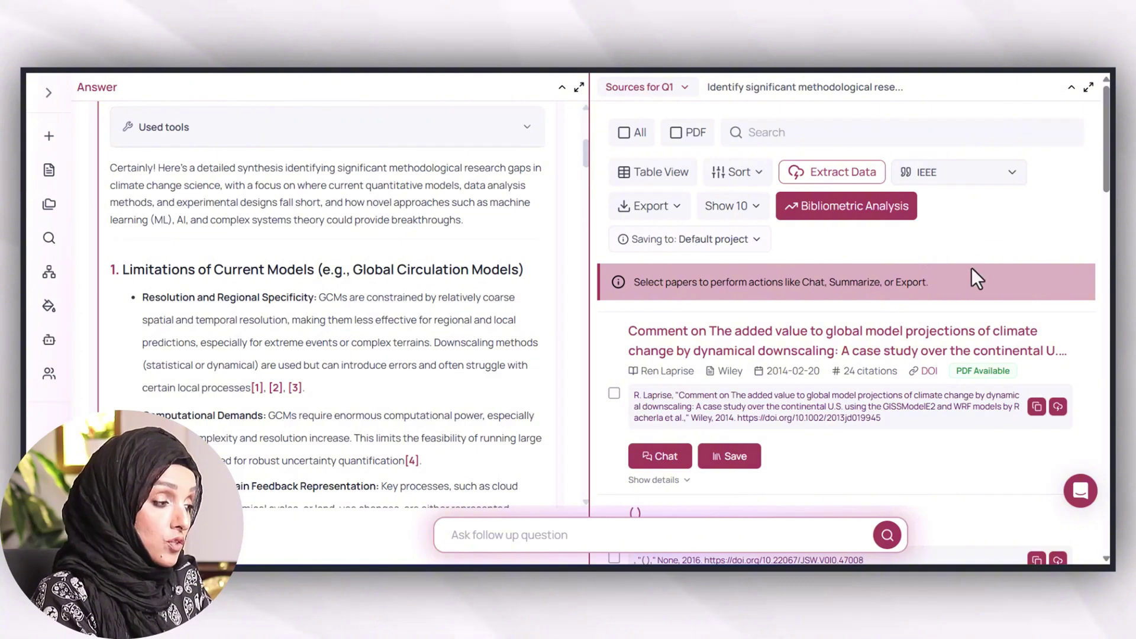
scroll(321, 266, up, 3)
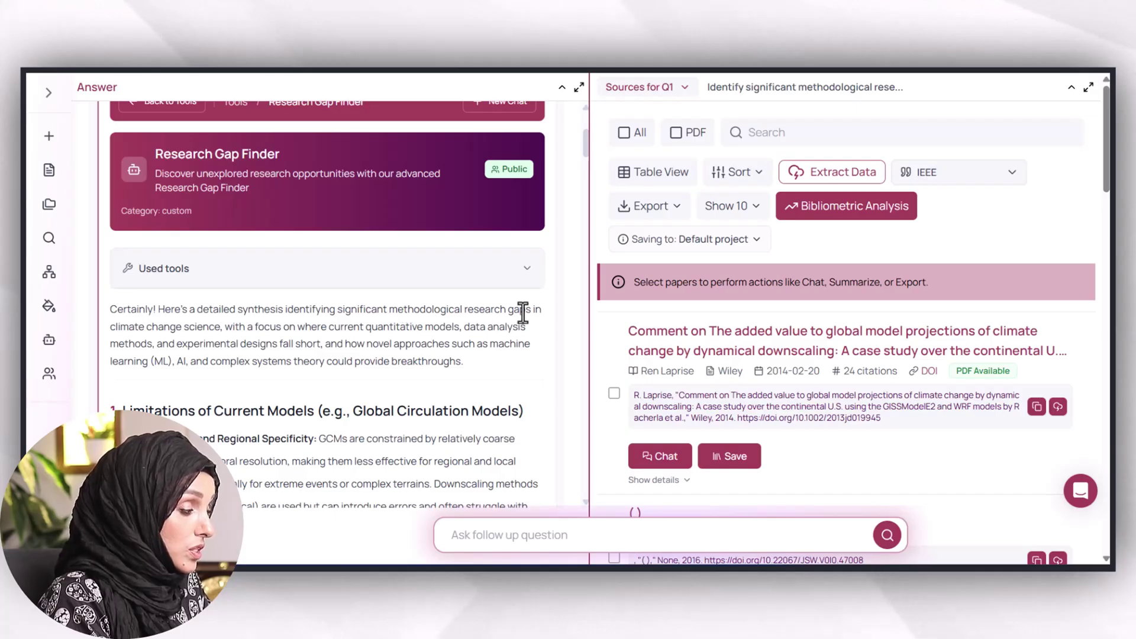
scroll(208, 331, down, 3)
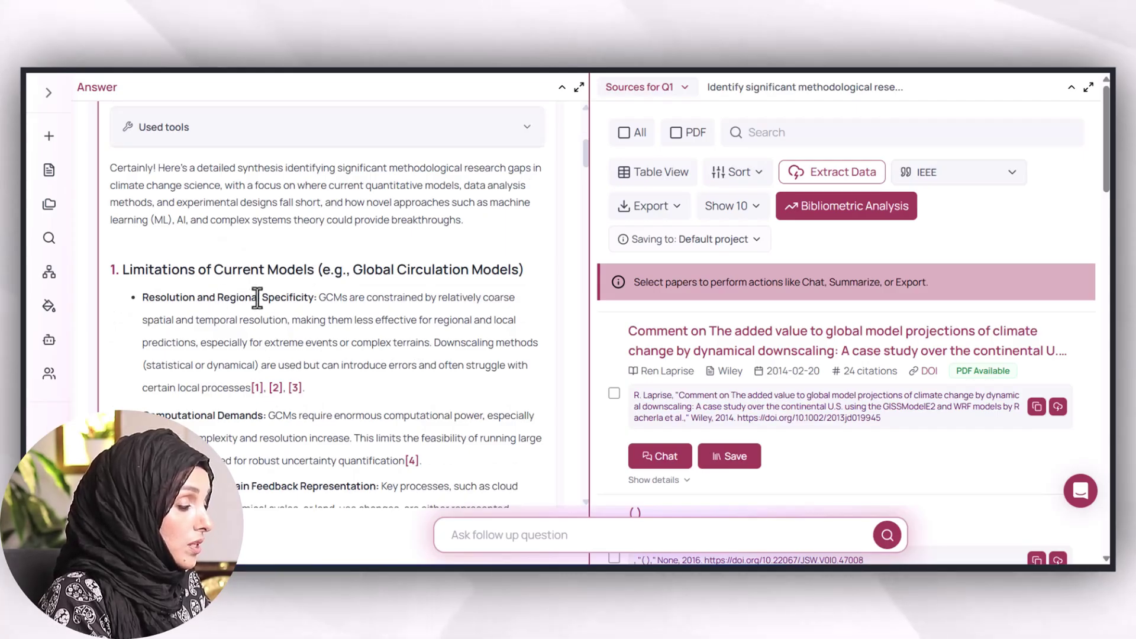
scroll(261, 345, down, 4)
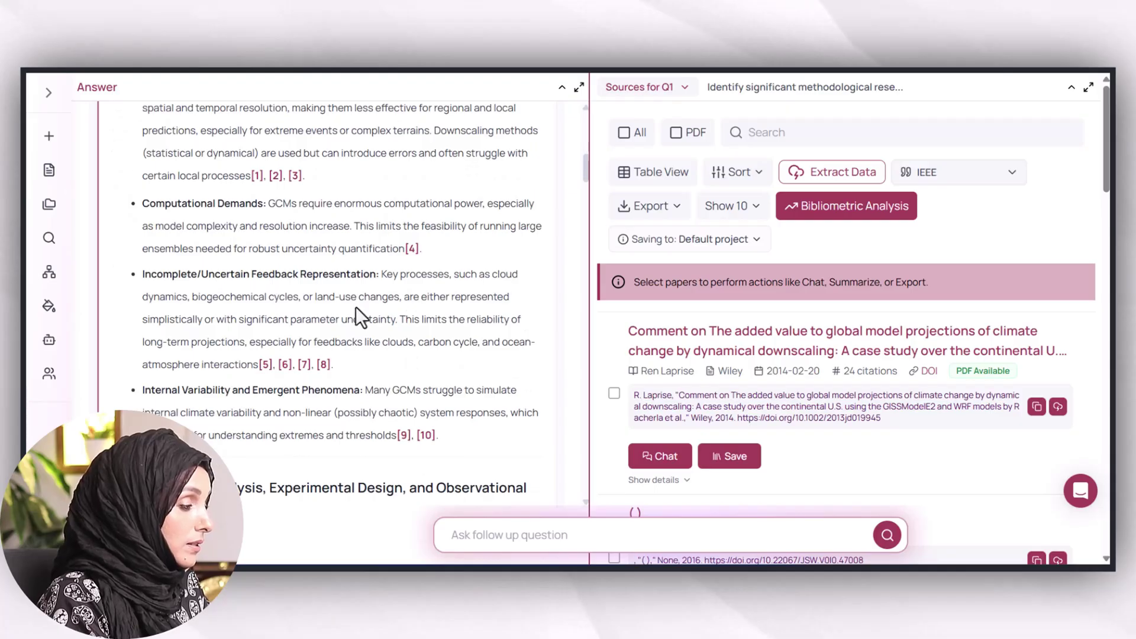
scroll(354, 248, up, 1)
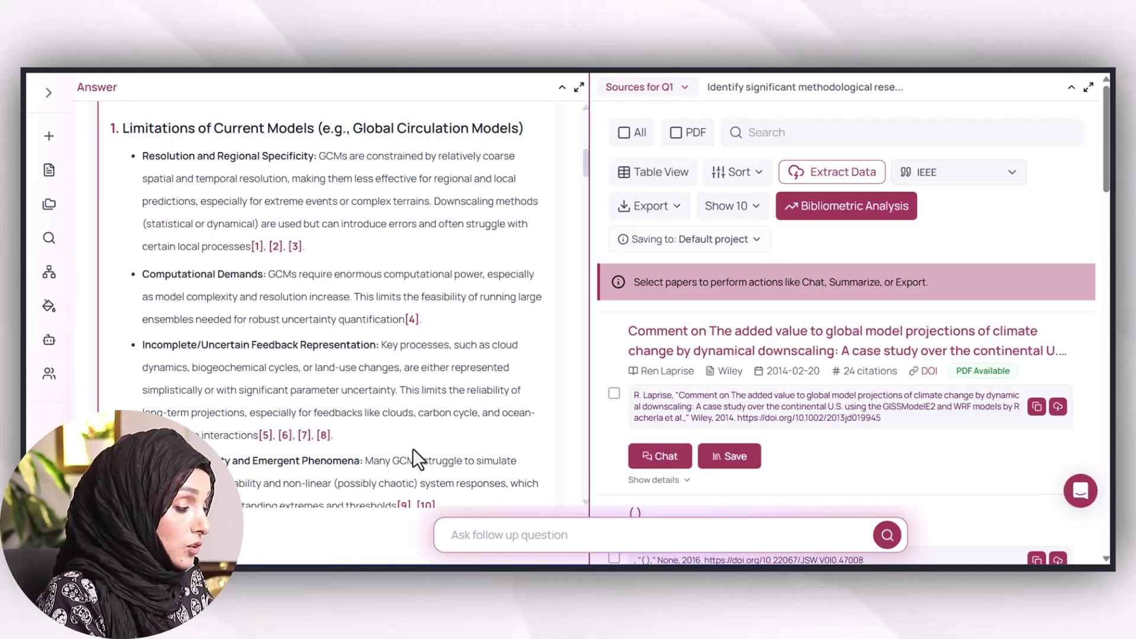
scroll(307, 447, down, 1)
scroll(307, 447, down, 4)
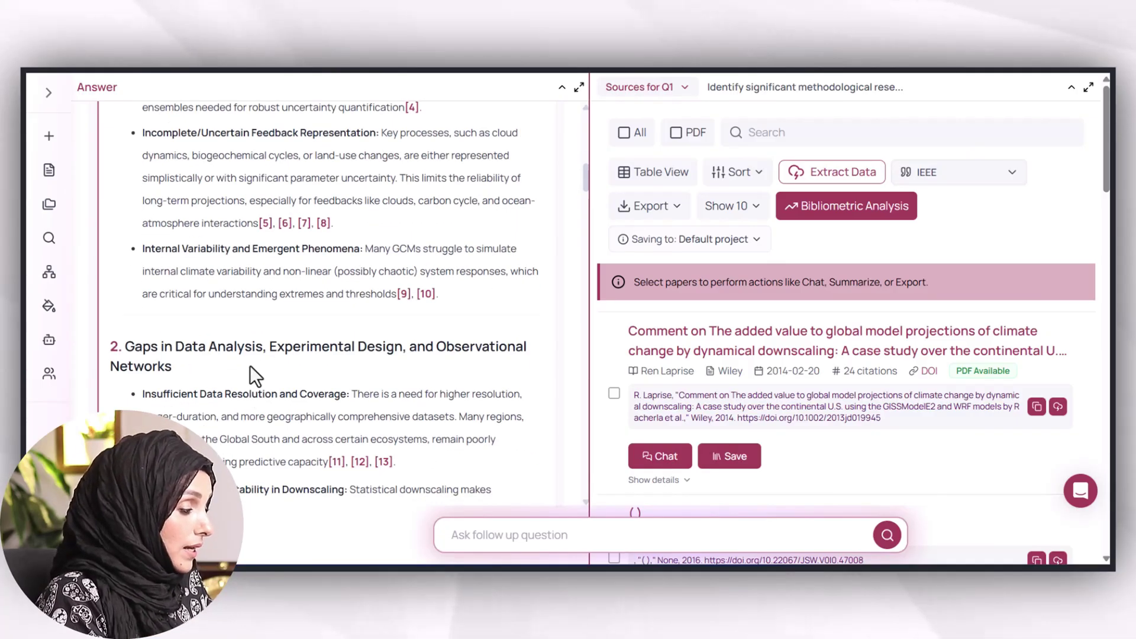
scroll(148, 391, down, 4)
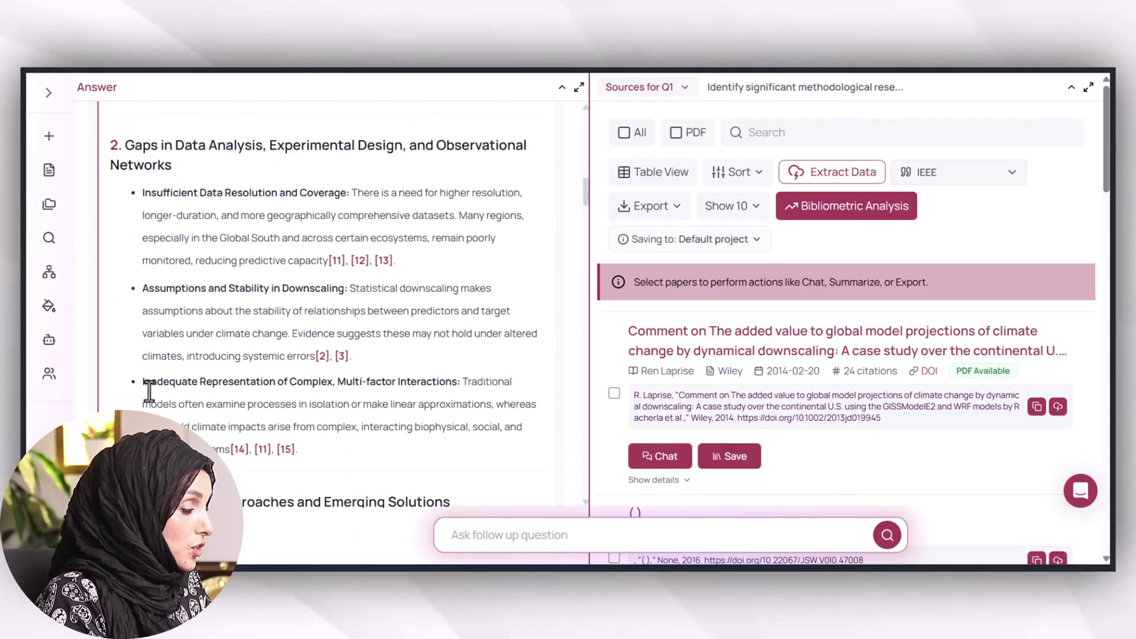
scroll(149, 391, down, 3)
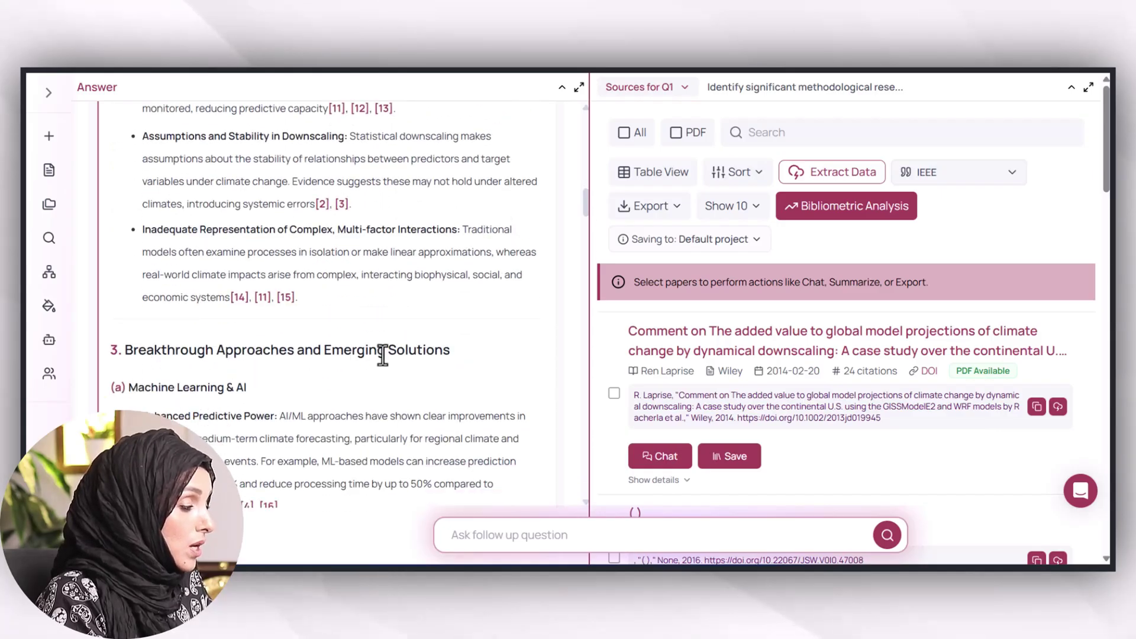
scroll(383, 355, down, 4)
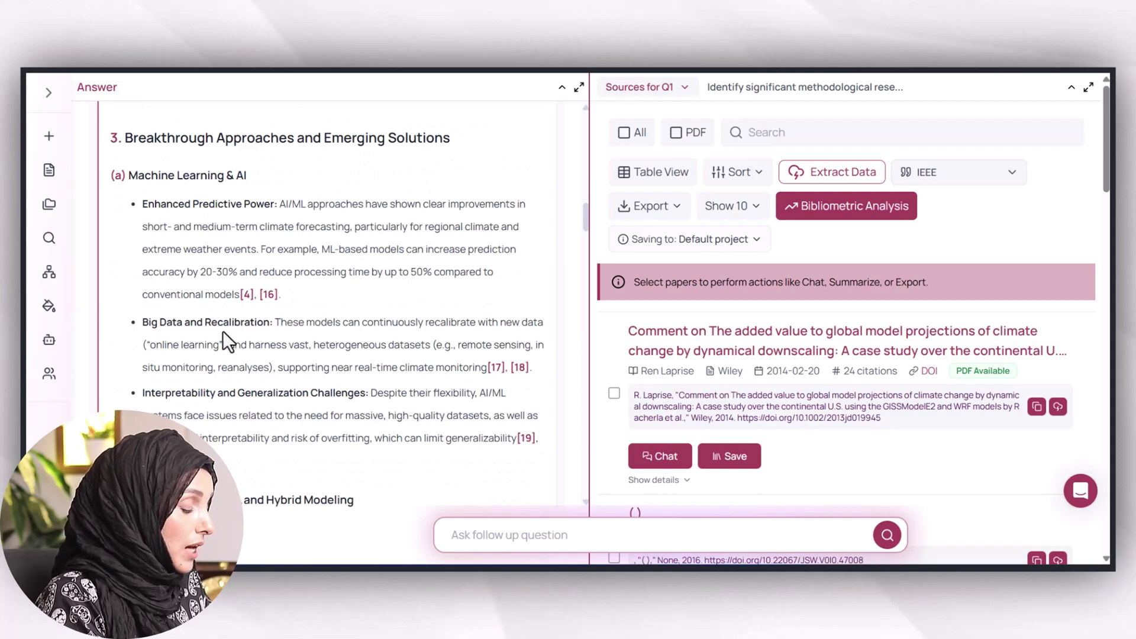
scroll(236, 334, down, 12)
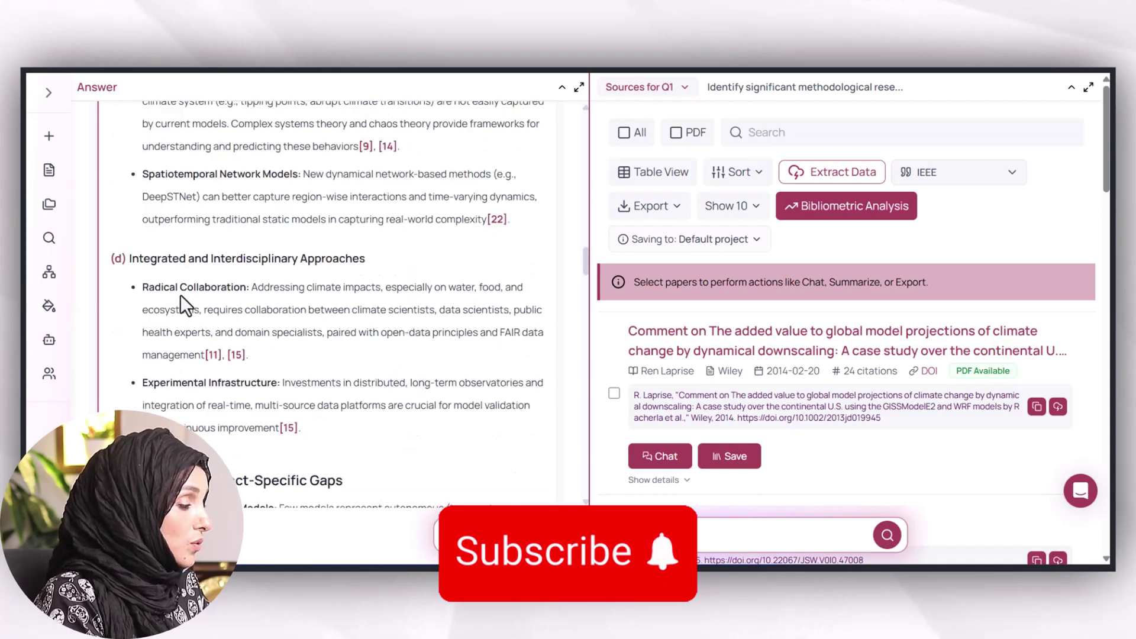
scroll(180, 294, down, 5)
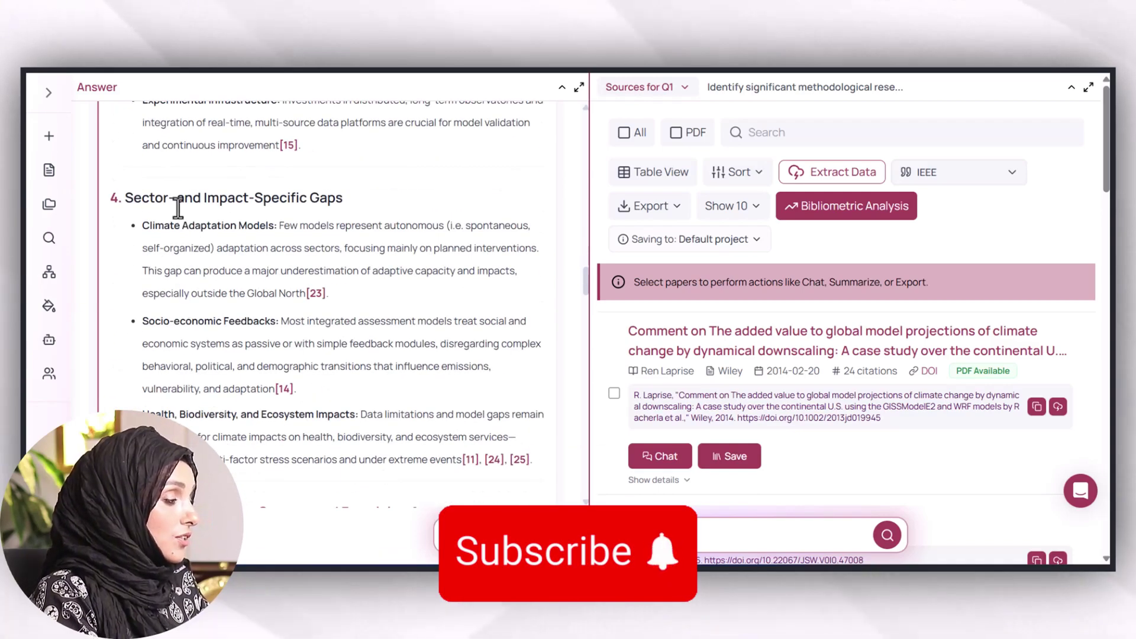
scroll(179, 208, down, 5)
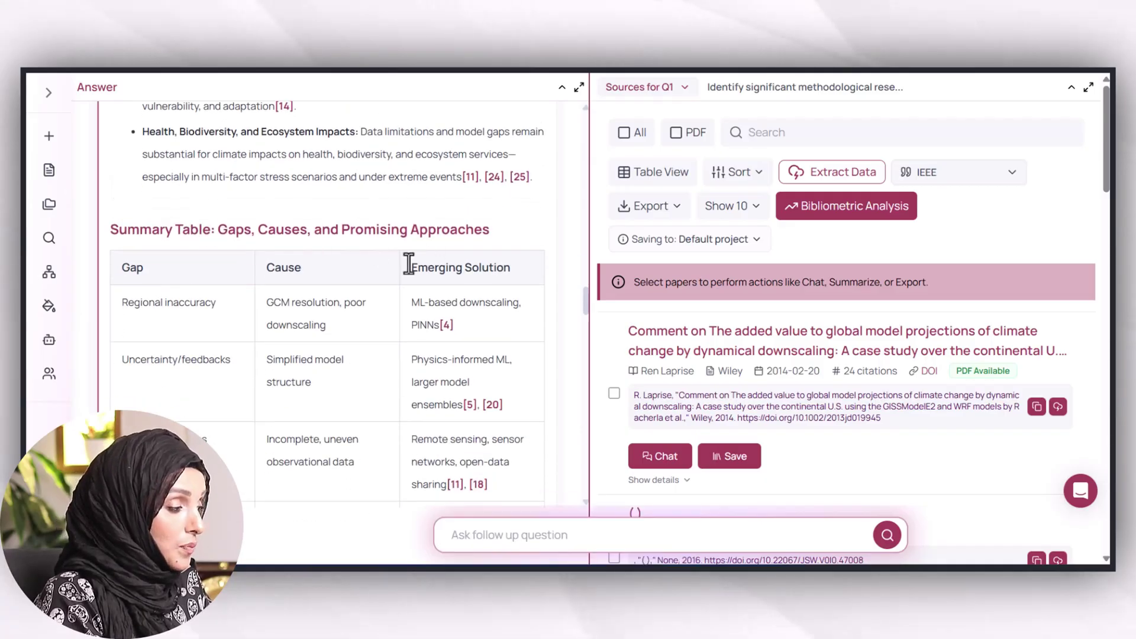
scroll(373, 284, down, 10)
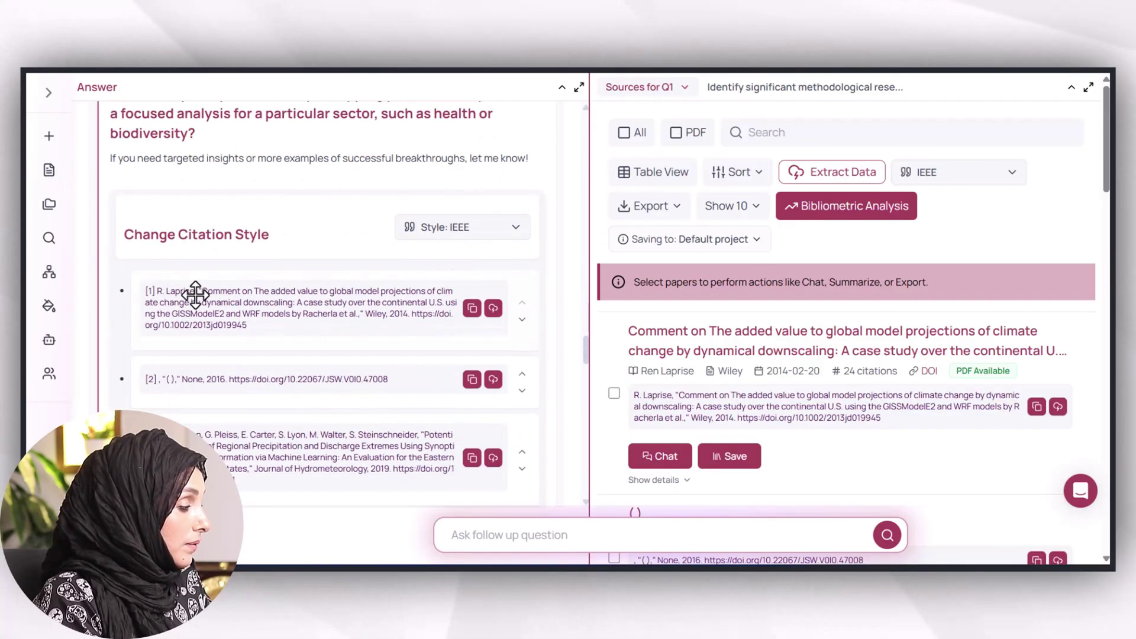
scroll(396, 317, down, 6)
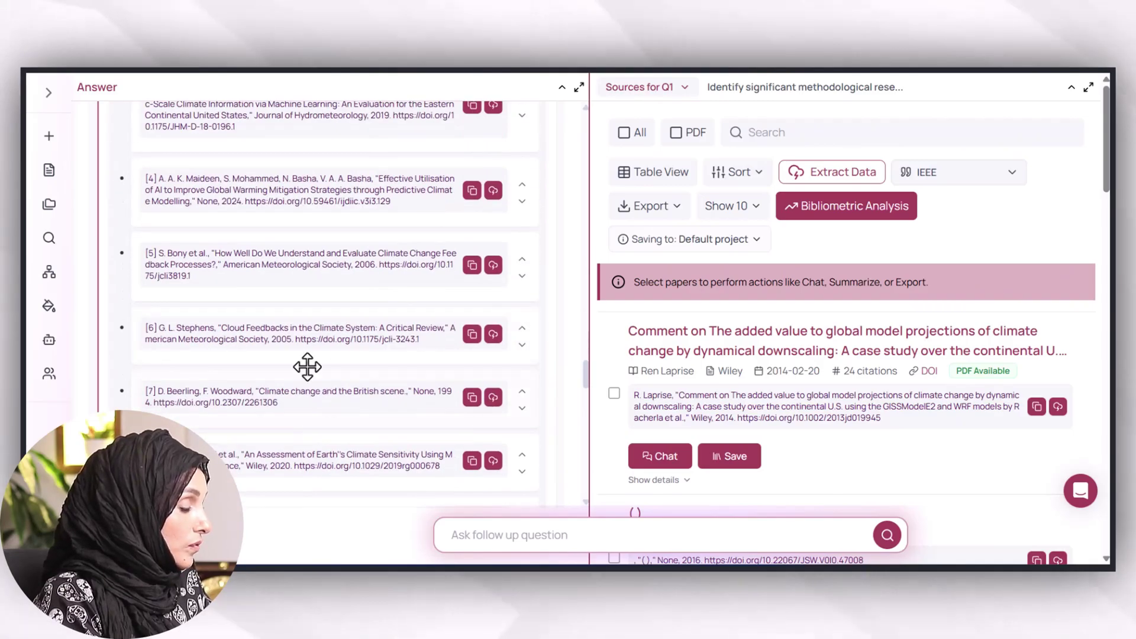
scroll(383, 329, up, 6)
scroll(393, 322, down, 14)
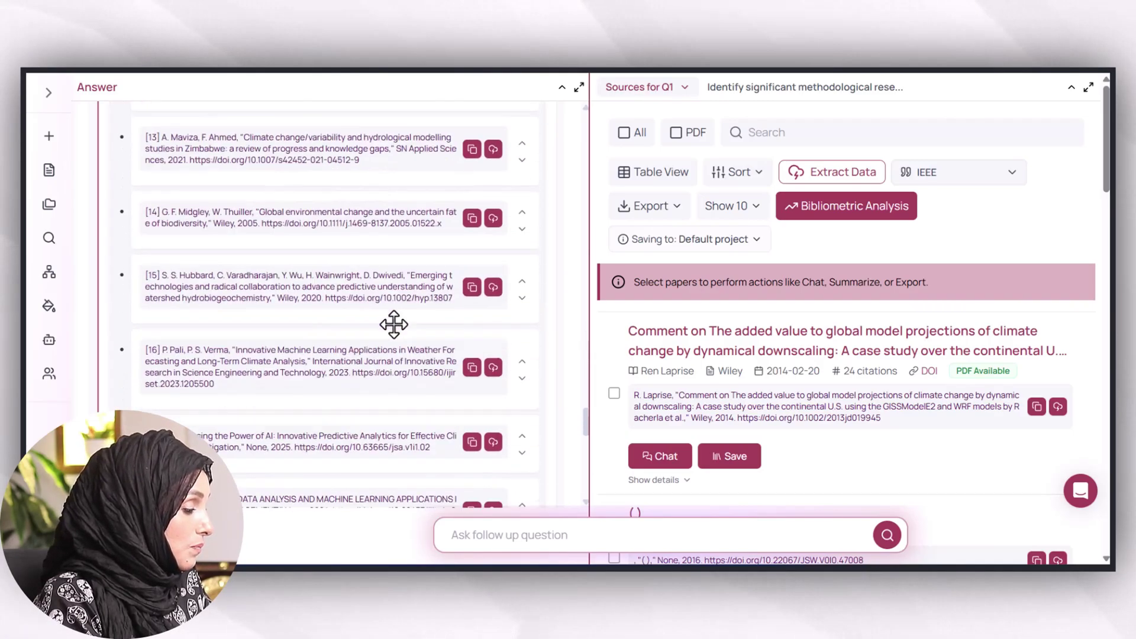
scroll(394, 324, down, 5)
click(451, 373)
- Open Identify_significant_methodological_research_gaps.pdf in Chrome's viewer and scroll through its first pages
click(935, 77)
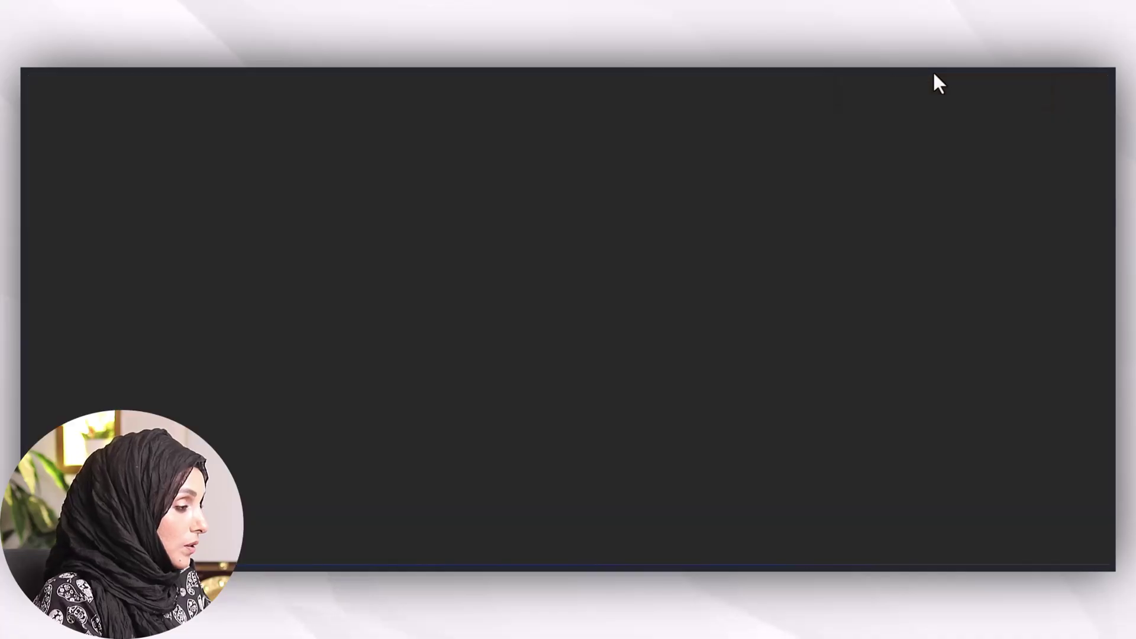
scroll(661, 253, down, 20)
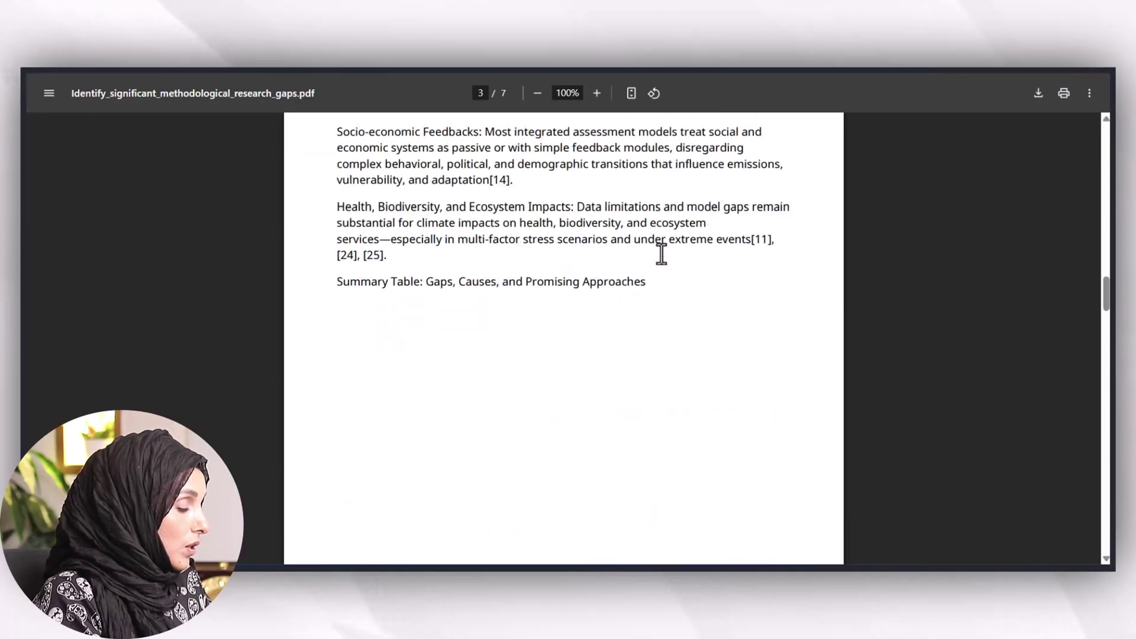
scroll(660, 254, down, 20)
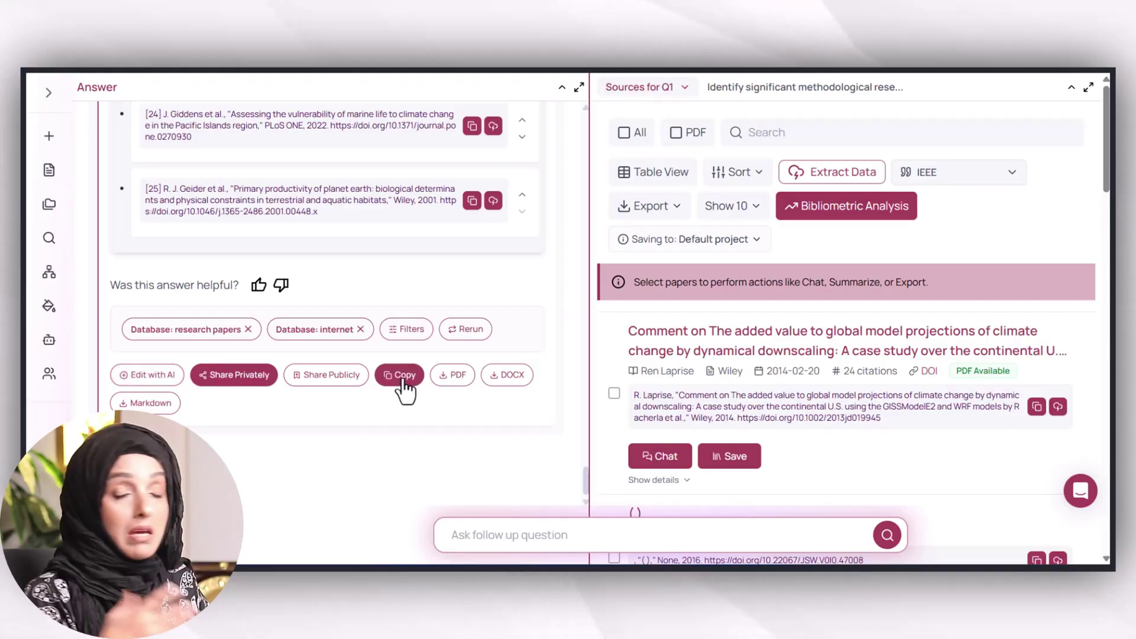
scroll(552, 261, up, 15)
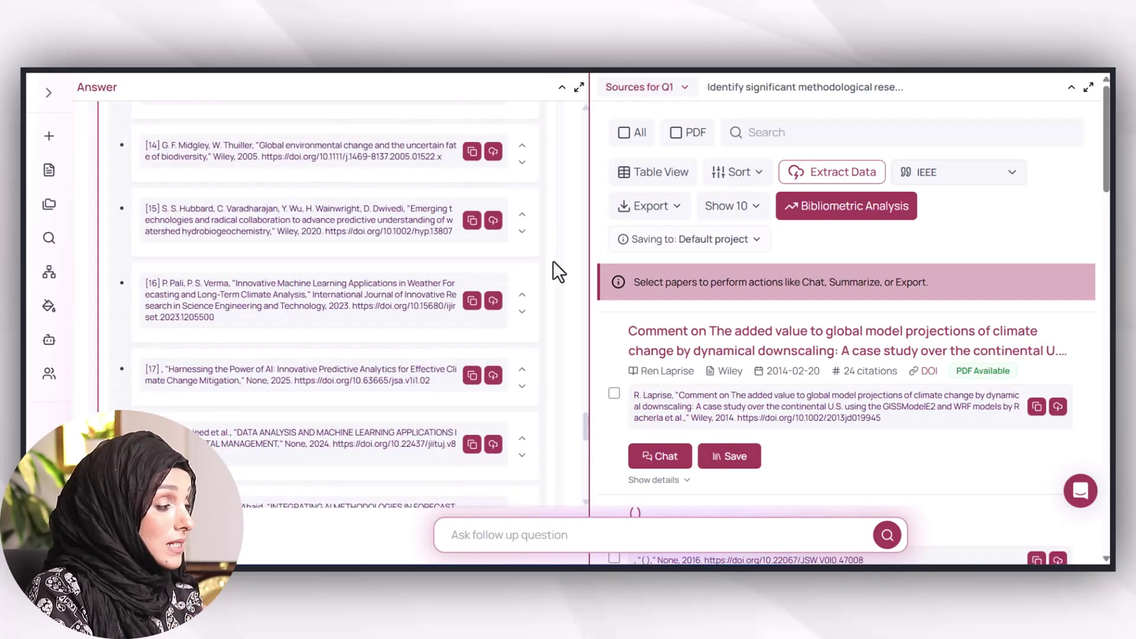
scroll(539, 258, up, 10)
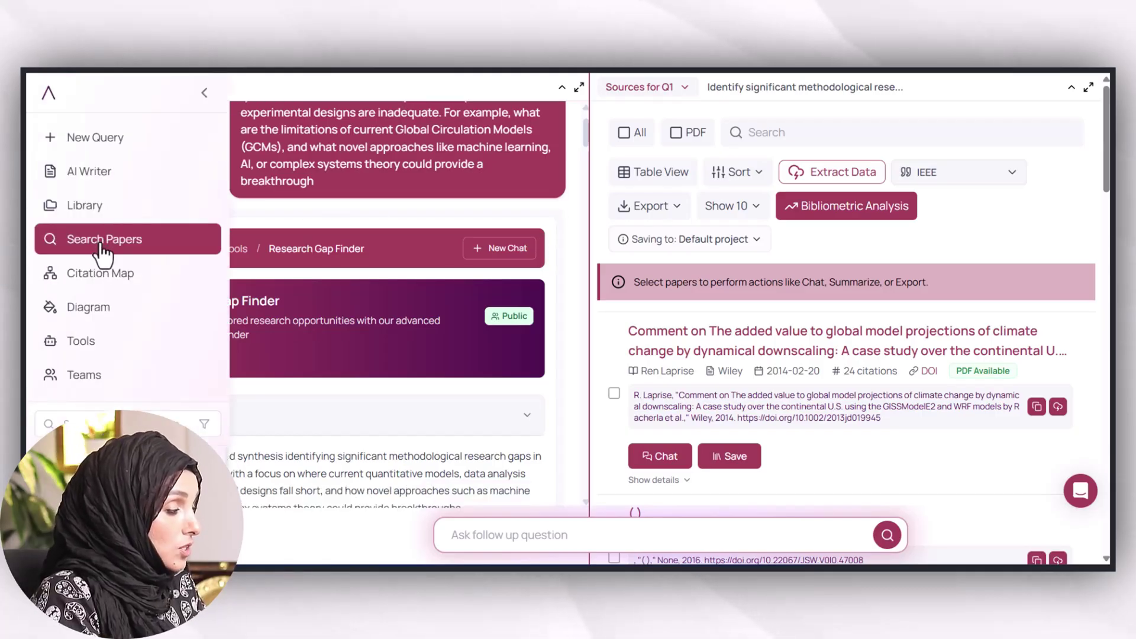
- Search papers for 'A Machine Learning Framework for Reducing Uncertainty in Long-Term Climate'
click(101, 241)
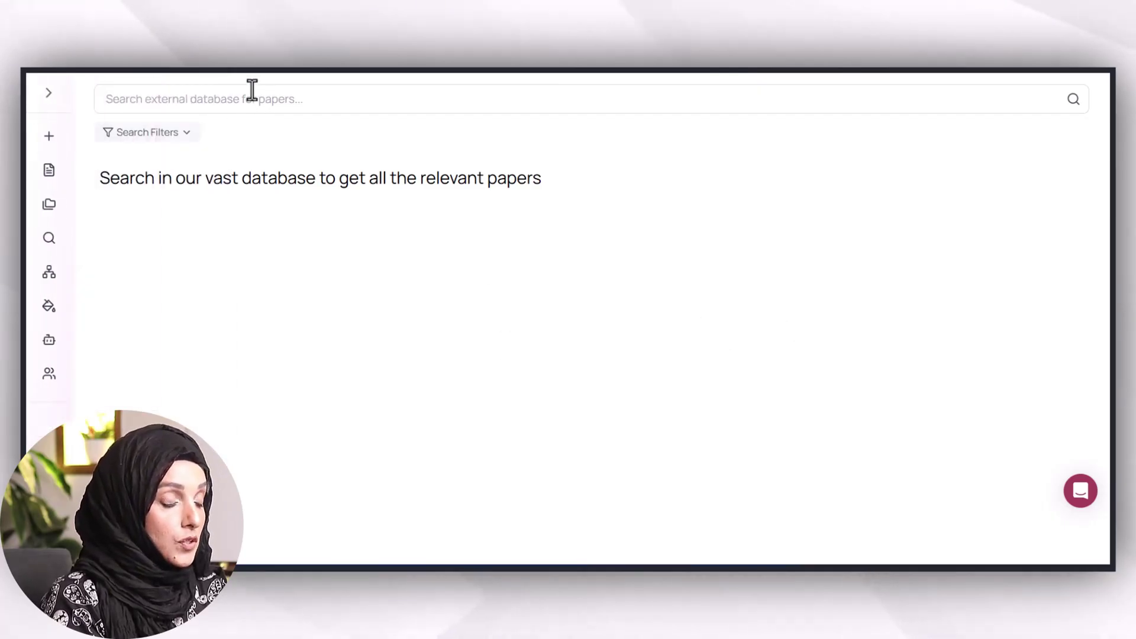
click(288, 105)
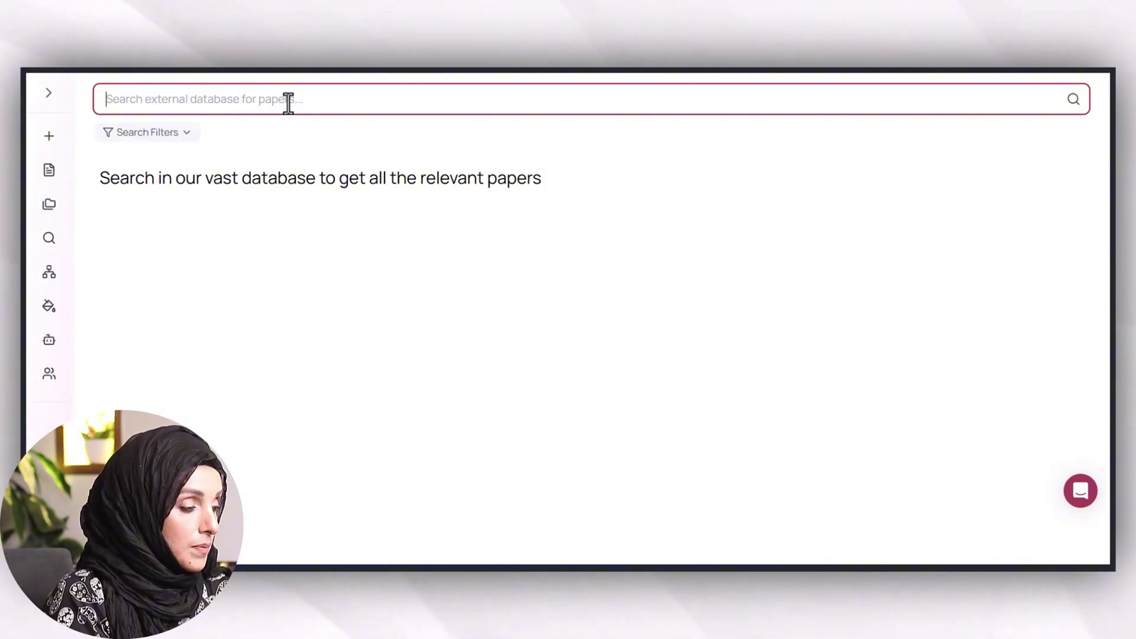
text(A Machine Learning Framework for Reducing Uncertainty in Long-Term Climate Tipping Point Projections.)
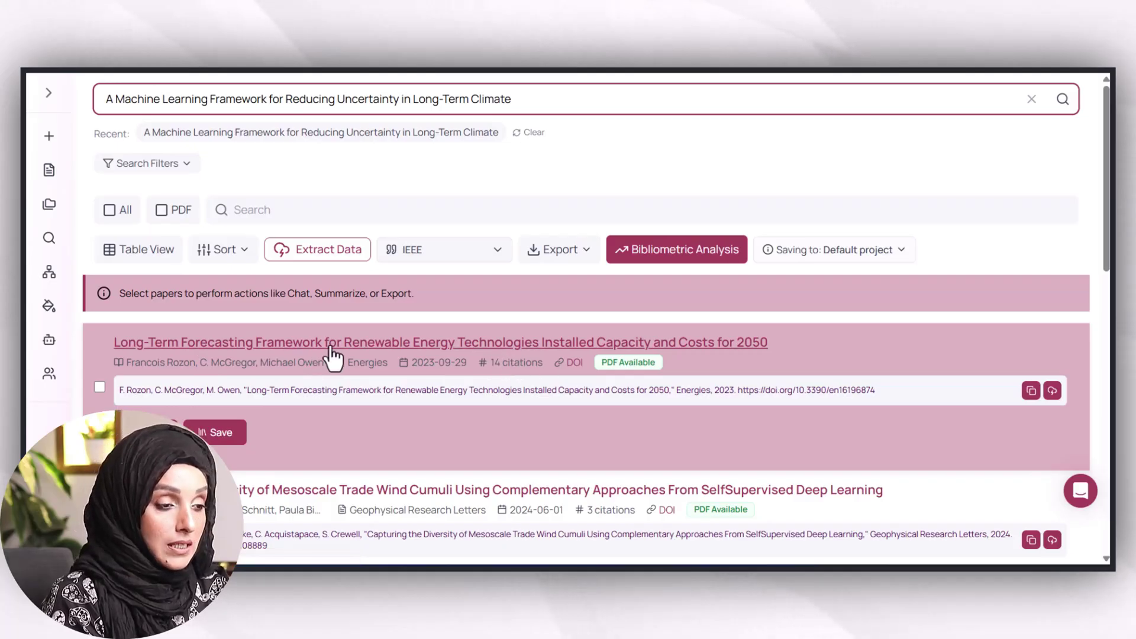
scroll(329, 354, down, 2)
- Check the sort and export options, then select all results with PDFs available
scroll(327, 356, down, 3)
scroll(225, 310, up, 4)
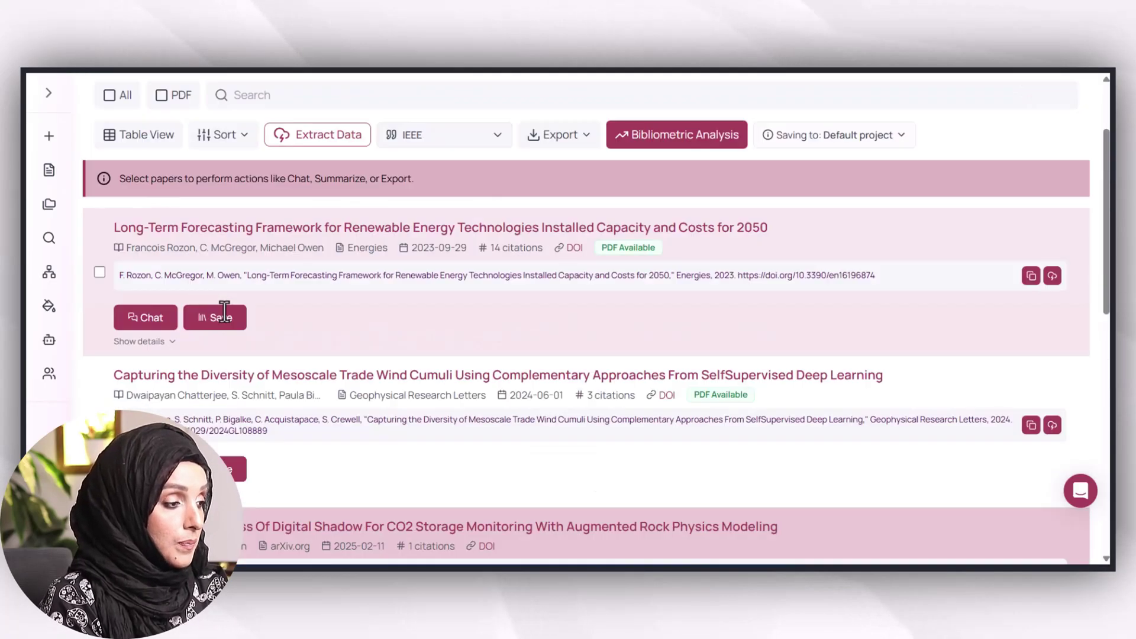
click(245, 183)
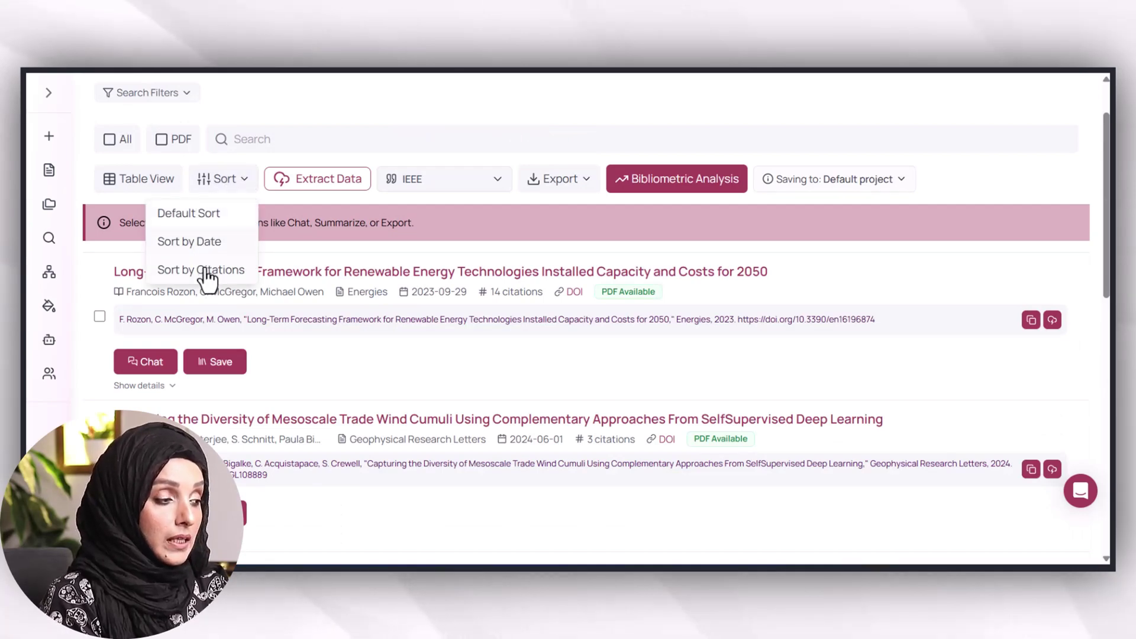
click(585, 180)
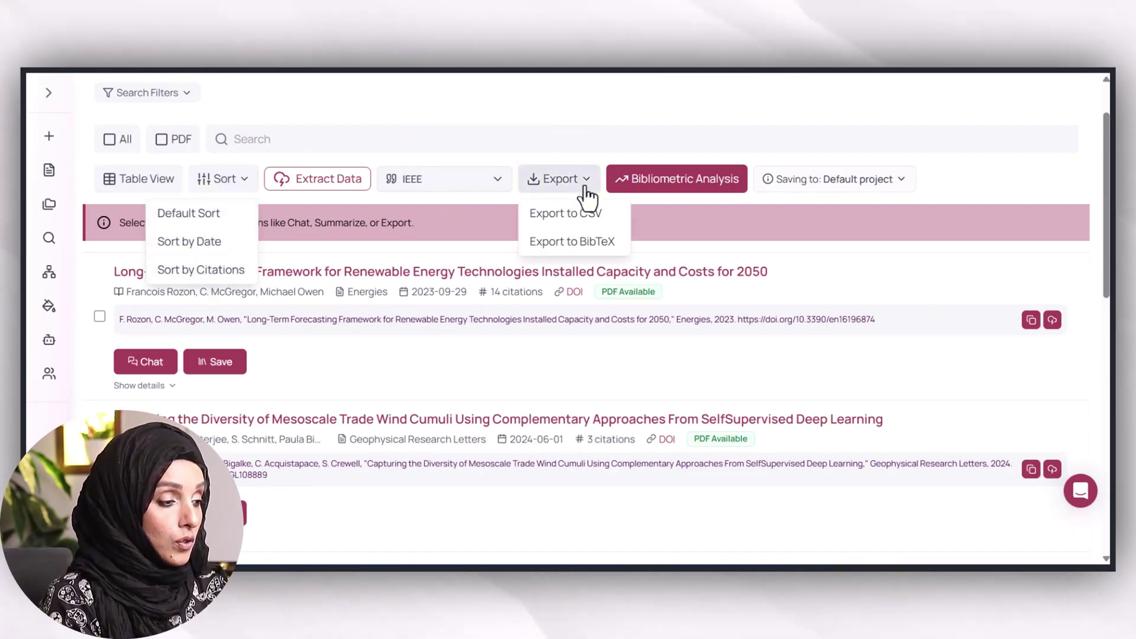
click(166, 145)
- Open and close the Extract Data new-column dialog, then chat with the selected papers
scroll(317, 241, up, 1)
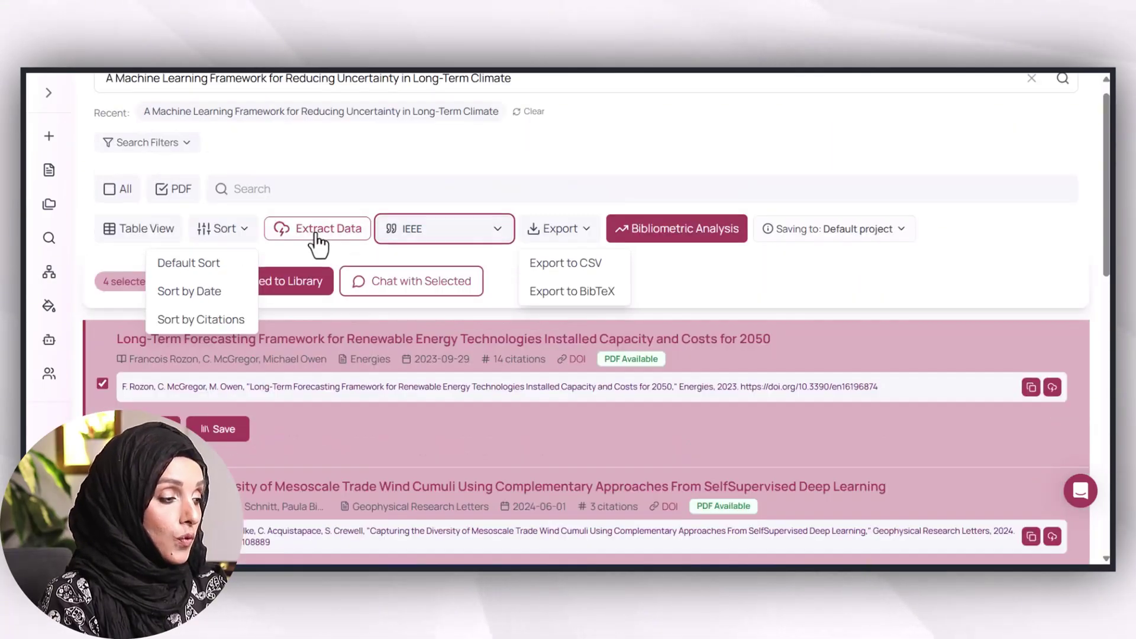
click(317, 234)
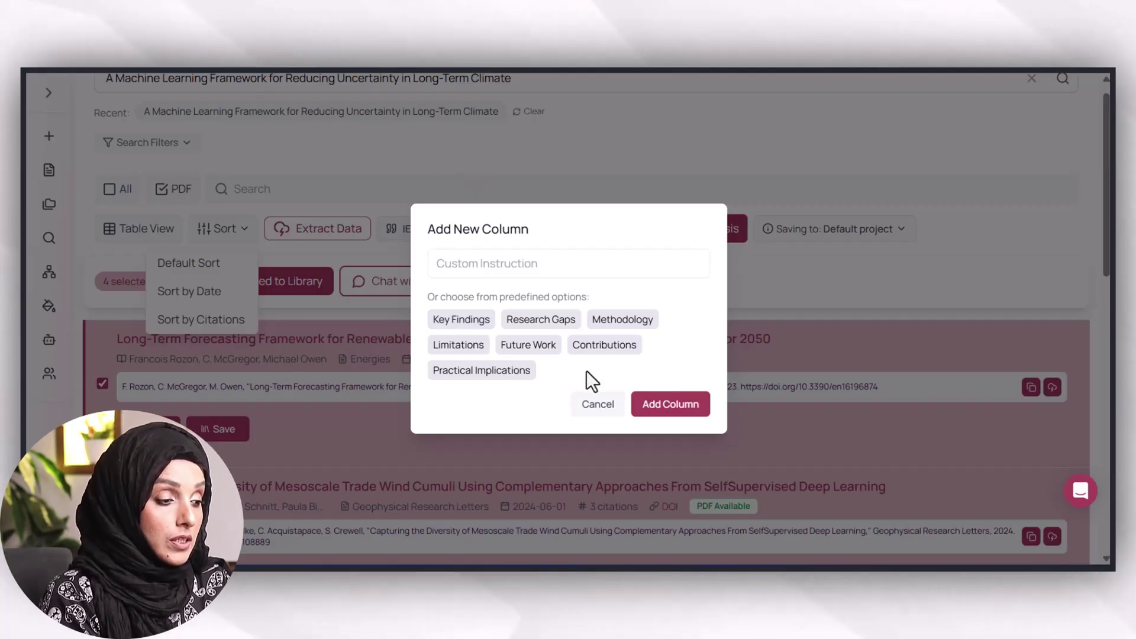
click(663, 409)
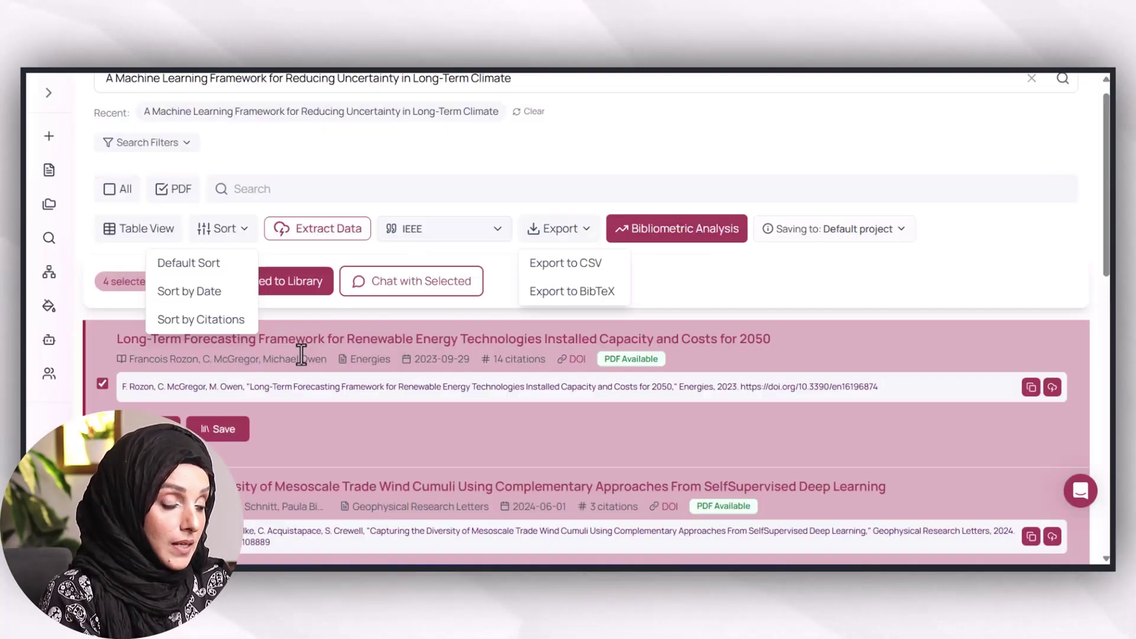
click(418, 281)
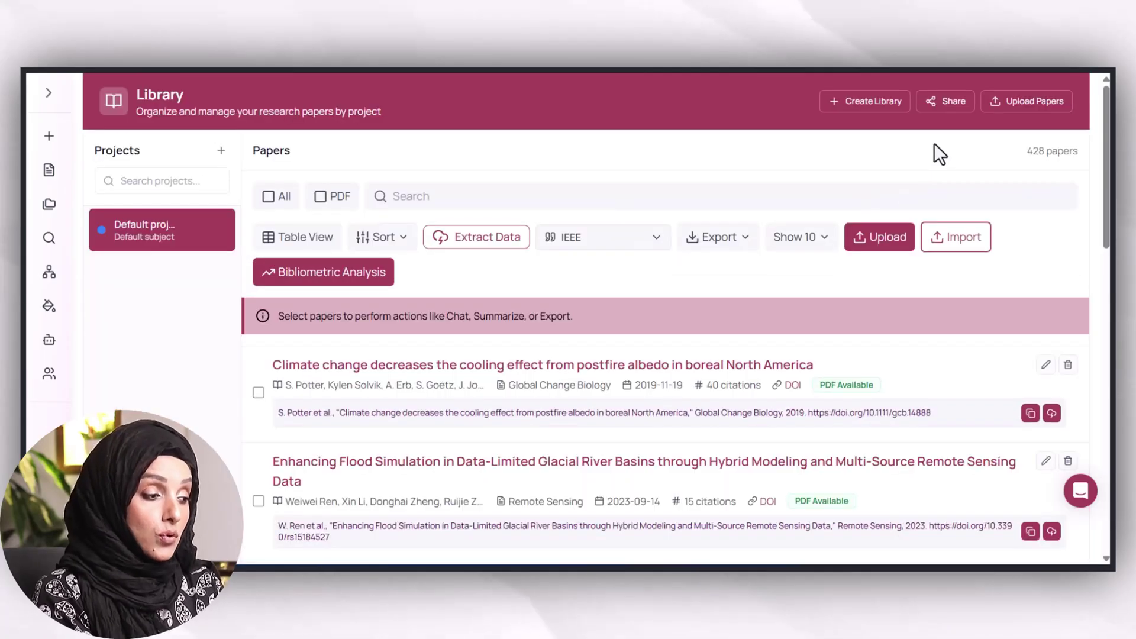
- Save the 2050 renewable-energy forecasting paper to the library and cancel the file upload
mouse_move(56, 185)
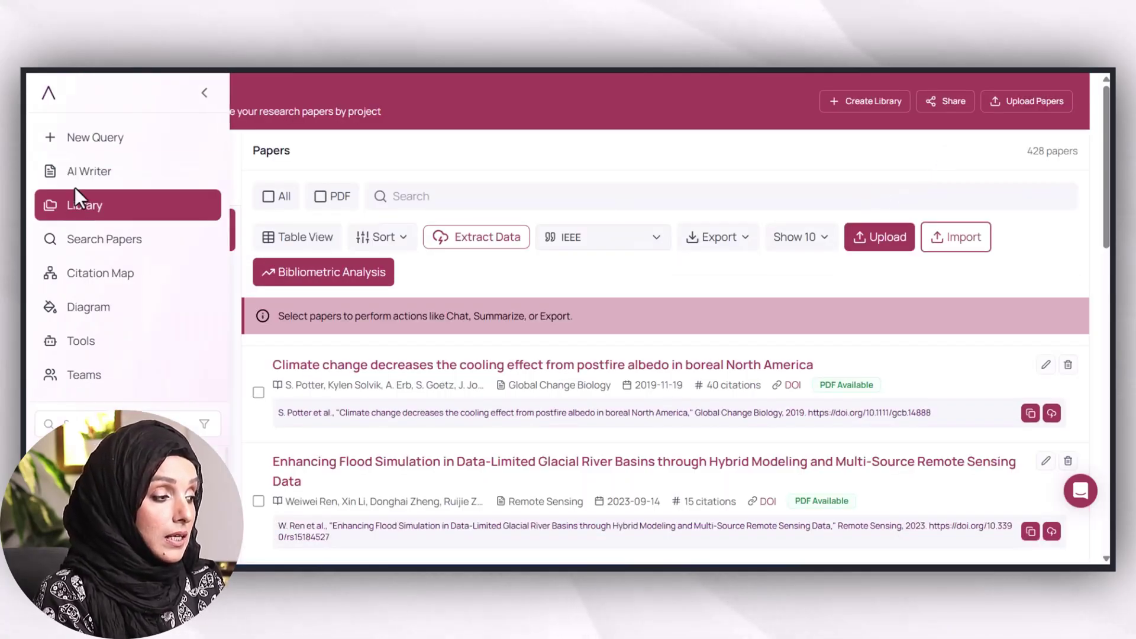
click(80, 240)
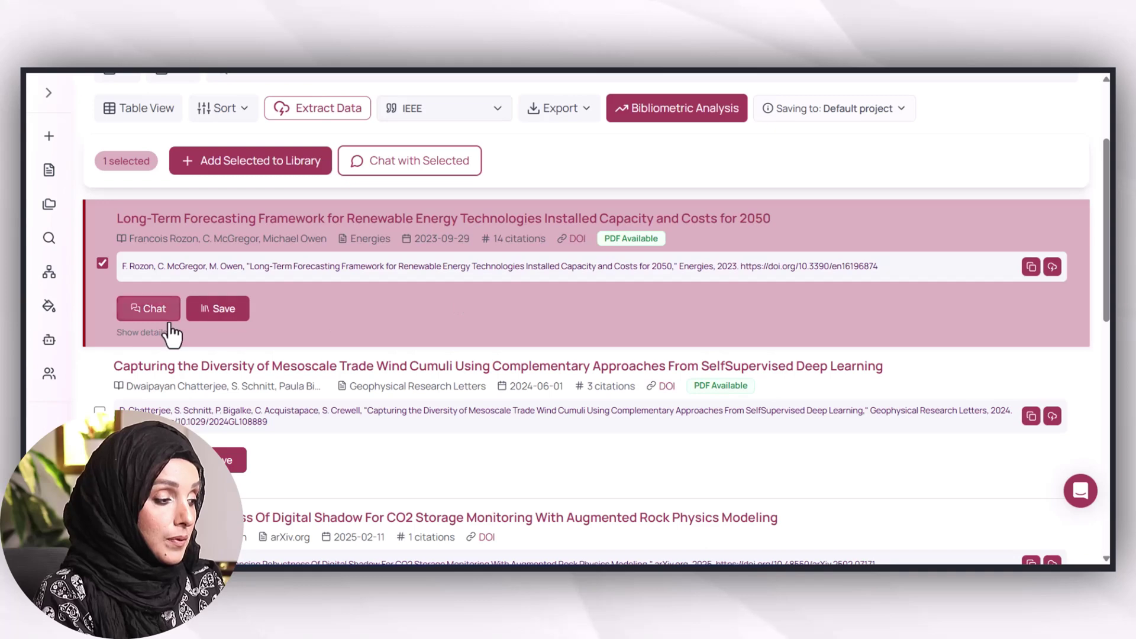
click(210, 313)
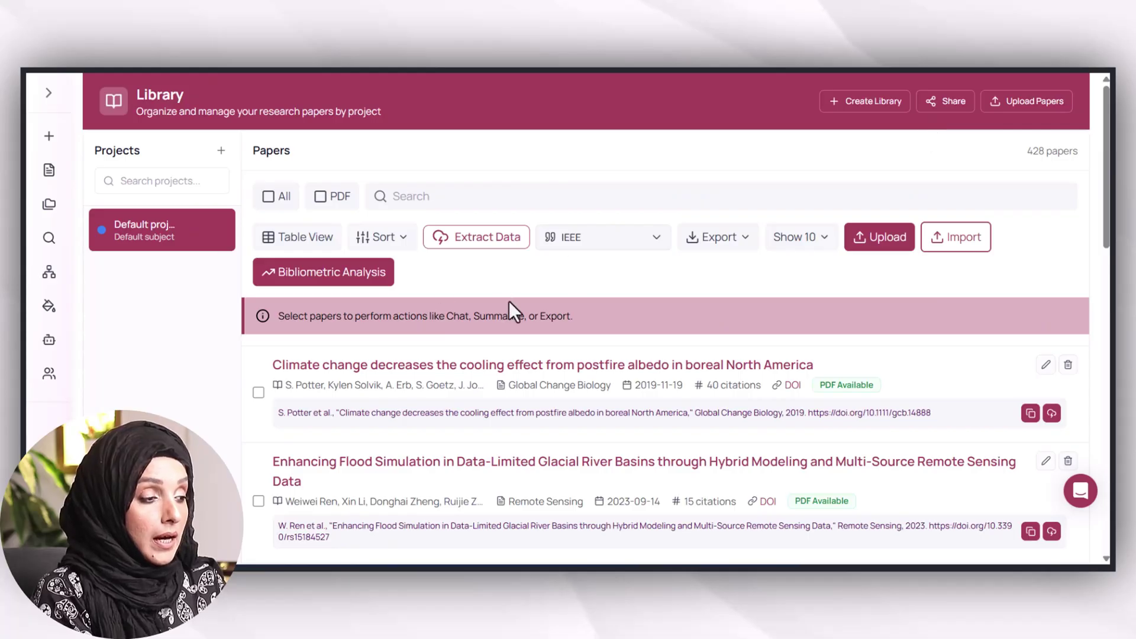
click(872, 243)
key(Escape)
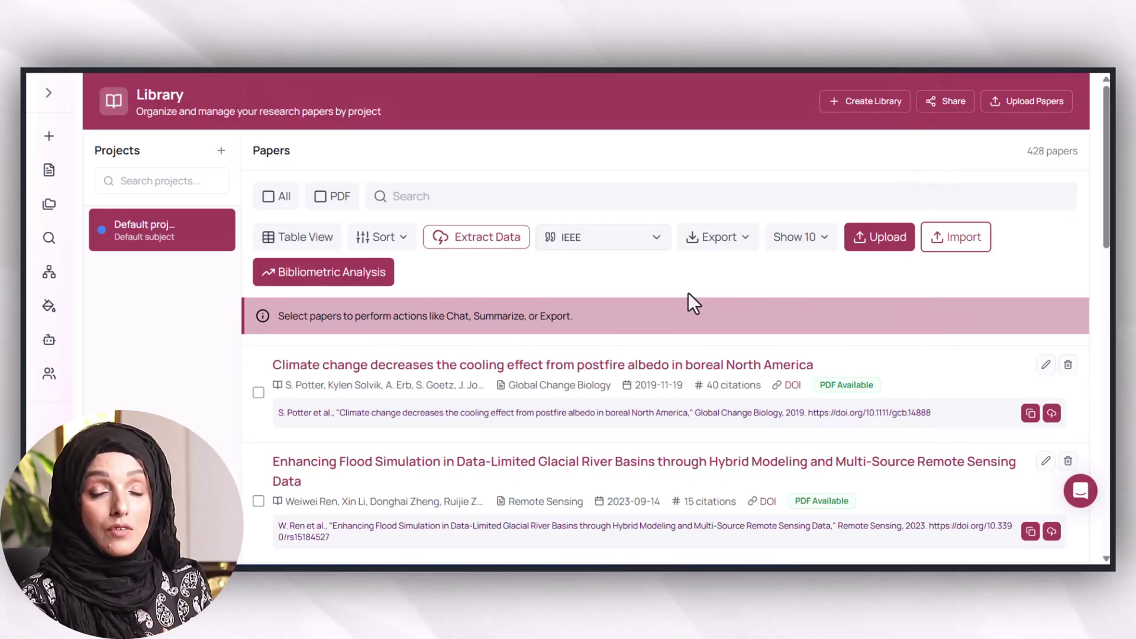
- Open Citation Map and try searching a pasted paper title, which returns no match
mouse_move(56, 285)
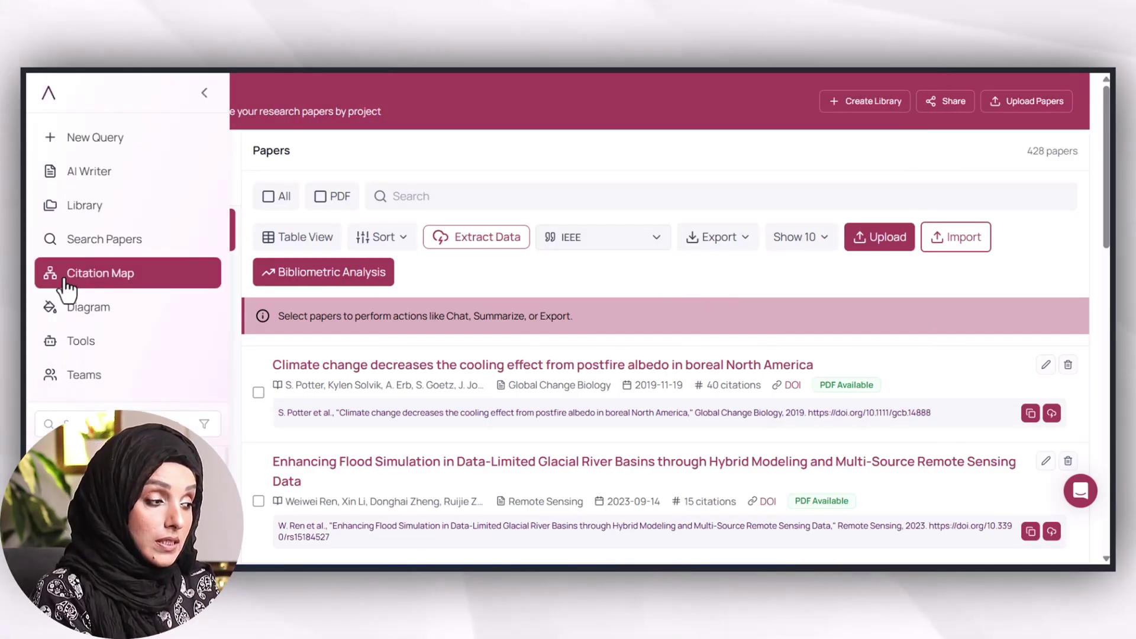
click(64, 283)
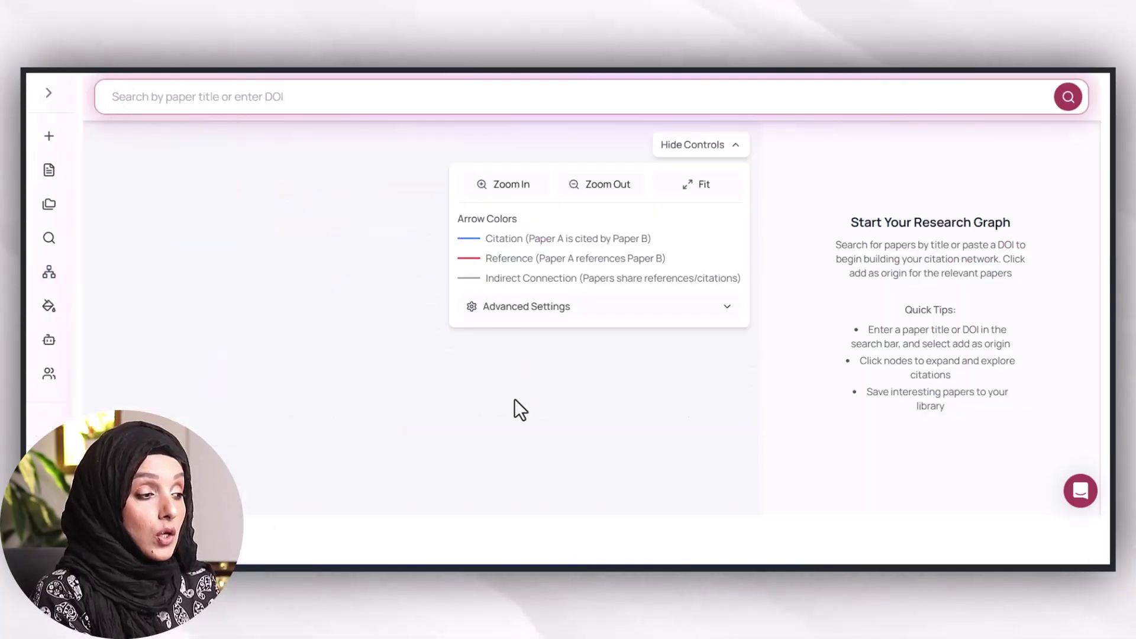
click(645, 99)
text(understanding of the destabilization stage of microbial necromass i)
key(Return)
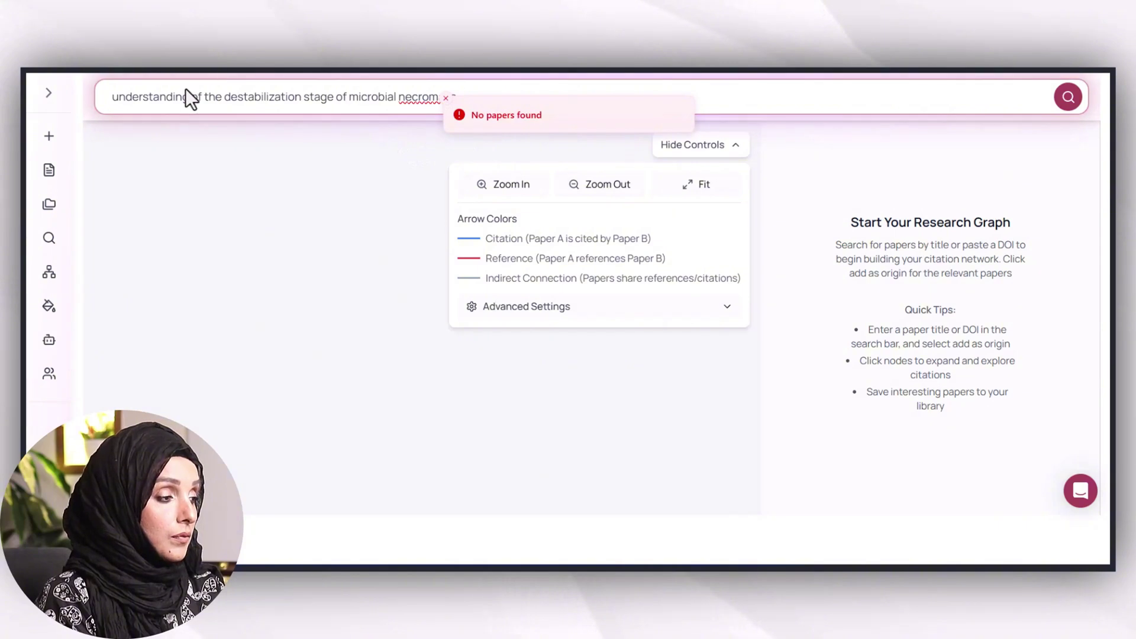
click(48, 93)
- Search the postfire albedo boreal North America paper and set it as the map origin
click(325, 104)
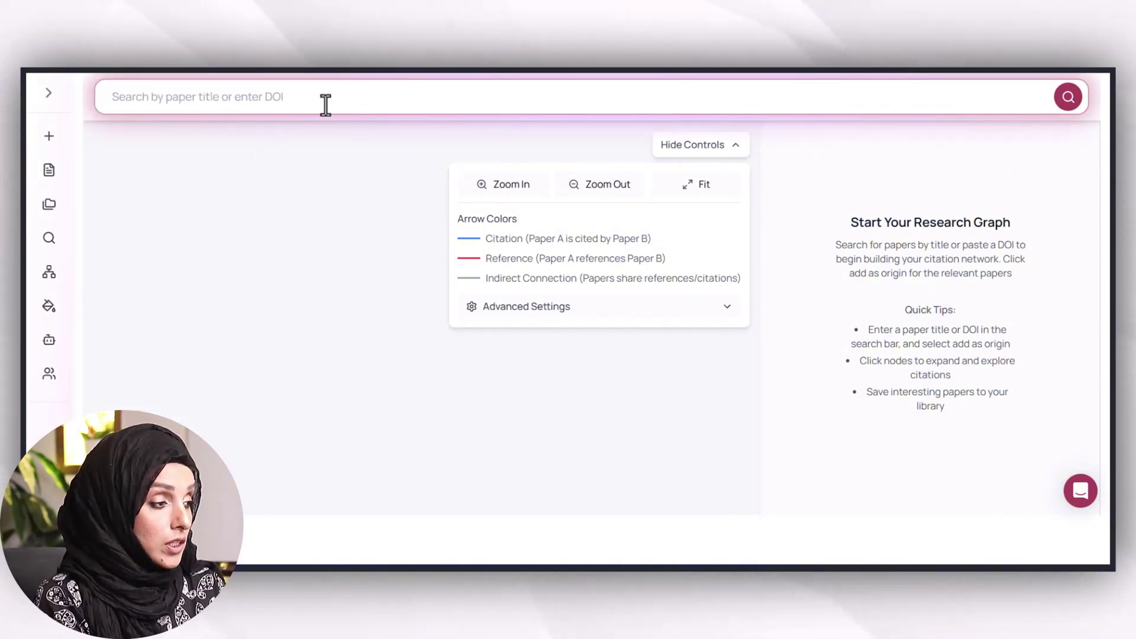
click(326, 104)
text(Climate change decreases the cooling effect from postfire albedo in boreal North America)
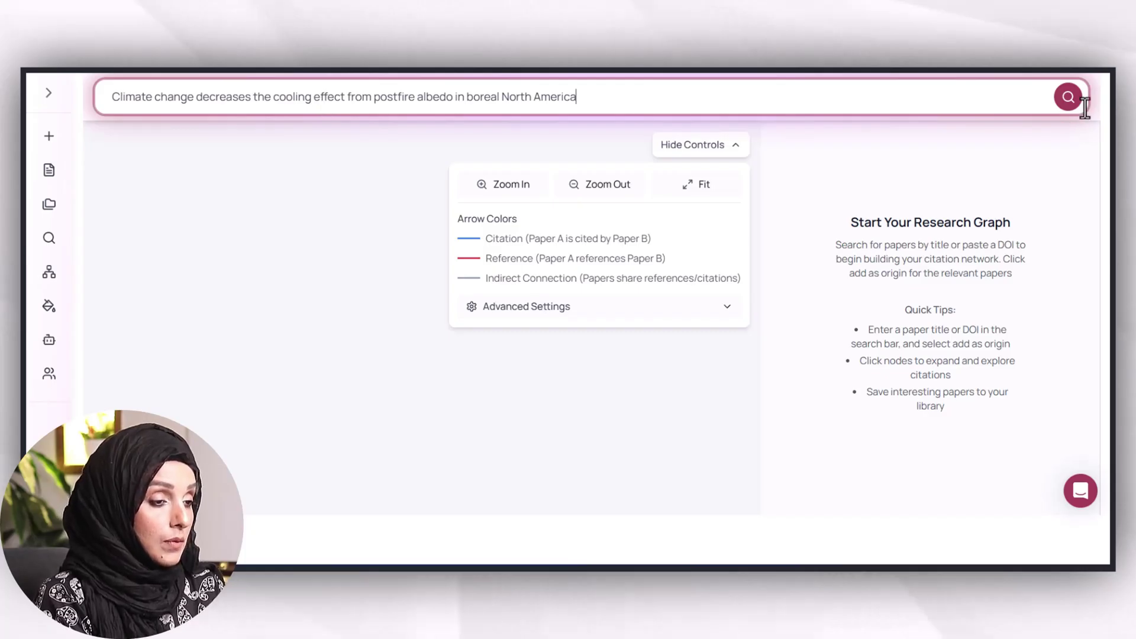
click(1065, 102)
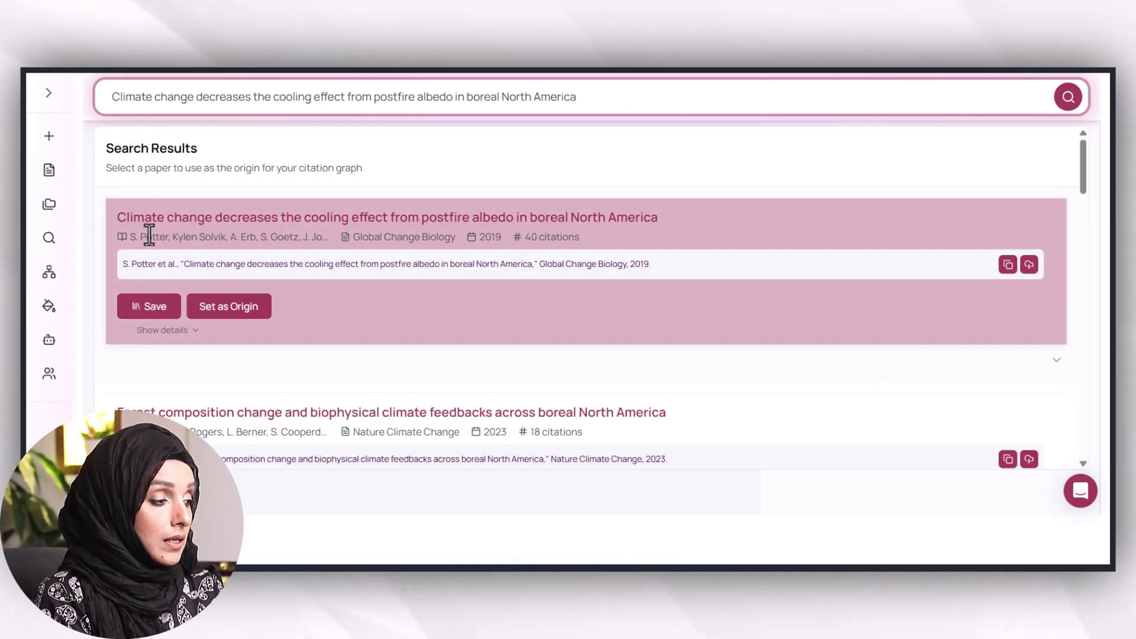
click(233, 317)
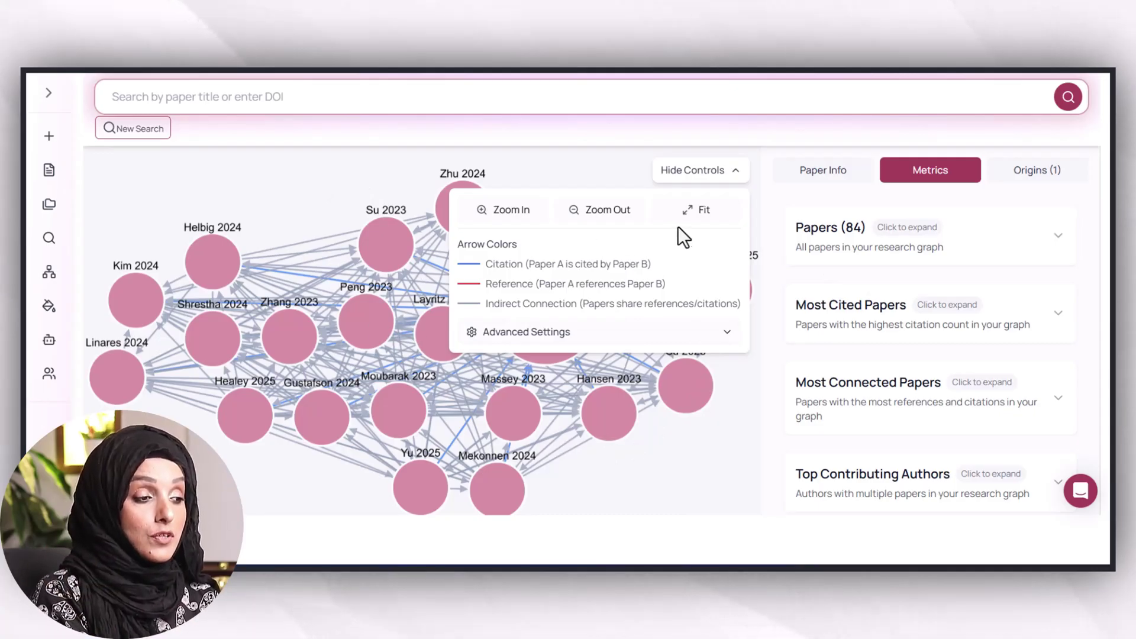
- Inspect the Peng 2023 and Layritz nodes, scrolling to Layritz's similar papers
click(358, 323)
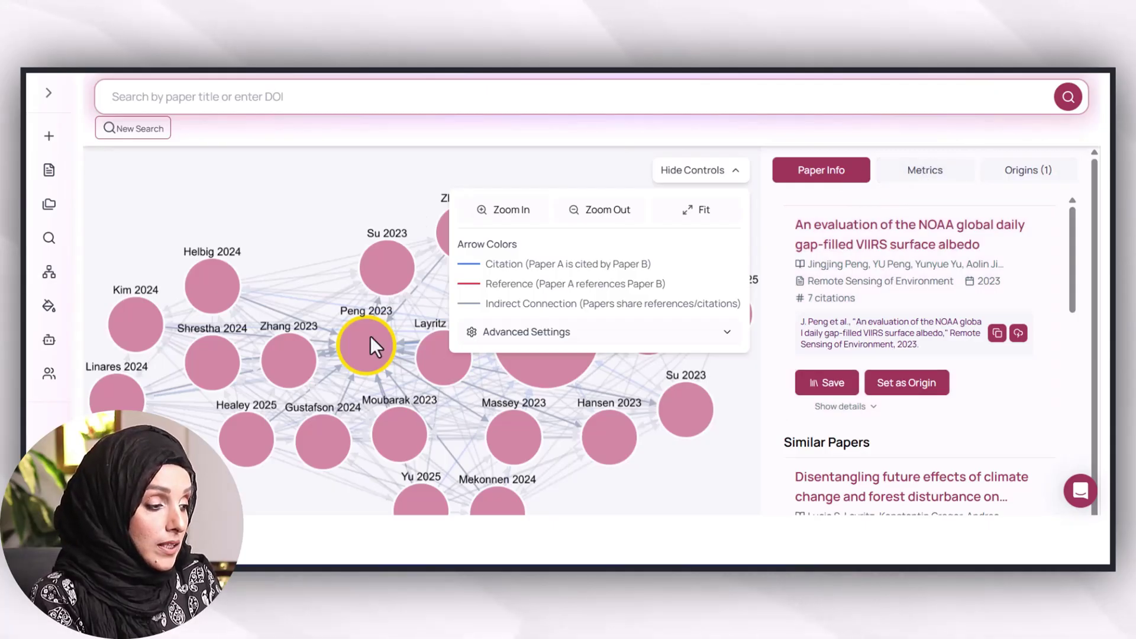
click(438, 372)
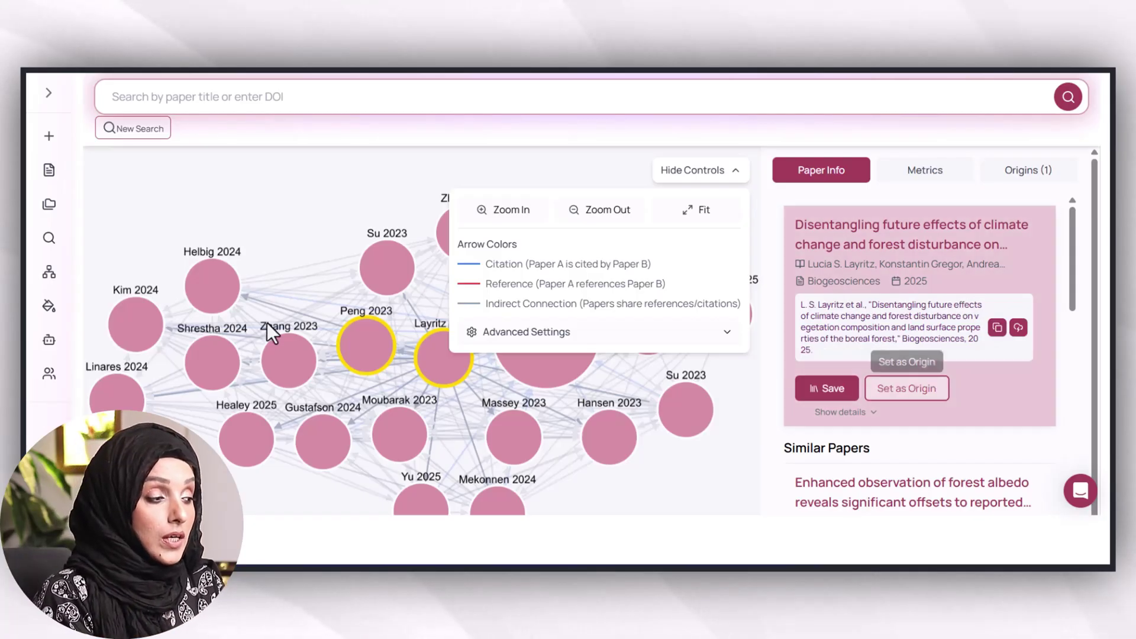
scroll(894, 314, down, 4)
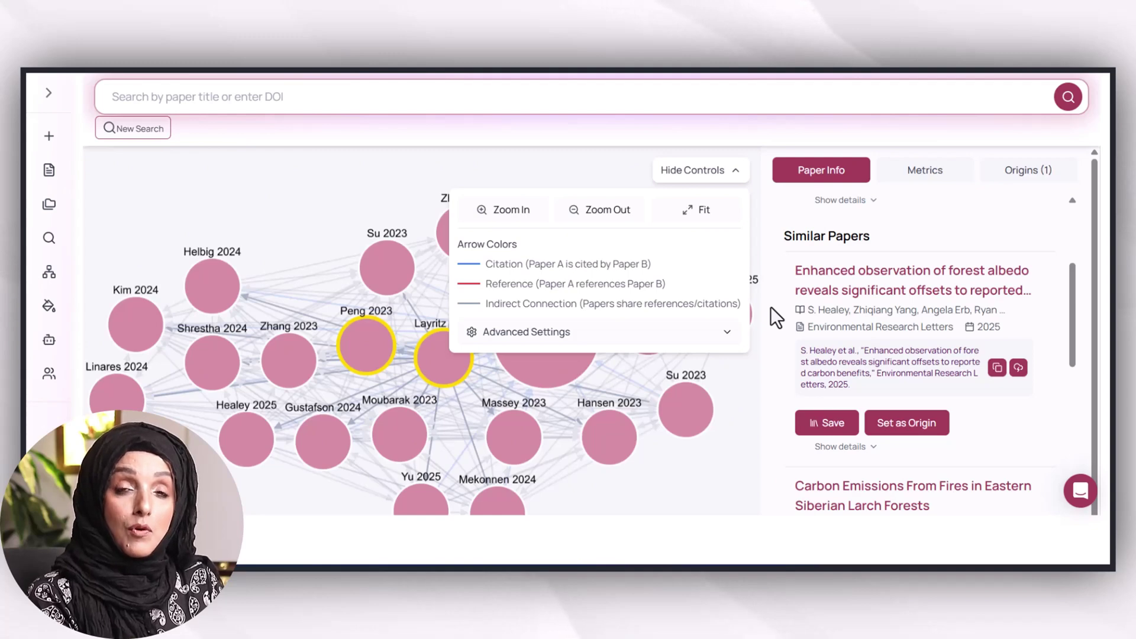
- In AI Writer, search saved documents, then create a new document titled 'Global Warming'
mouse_move(47, 236)
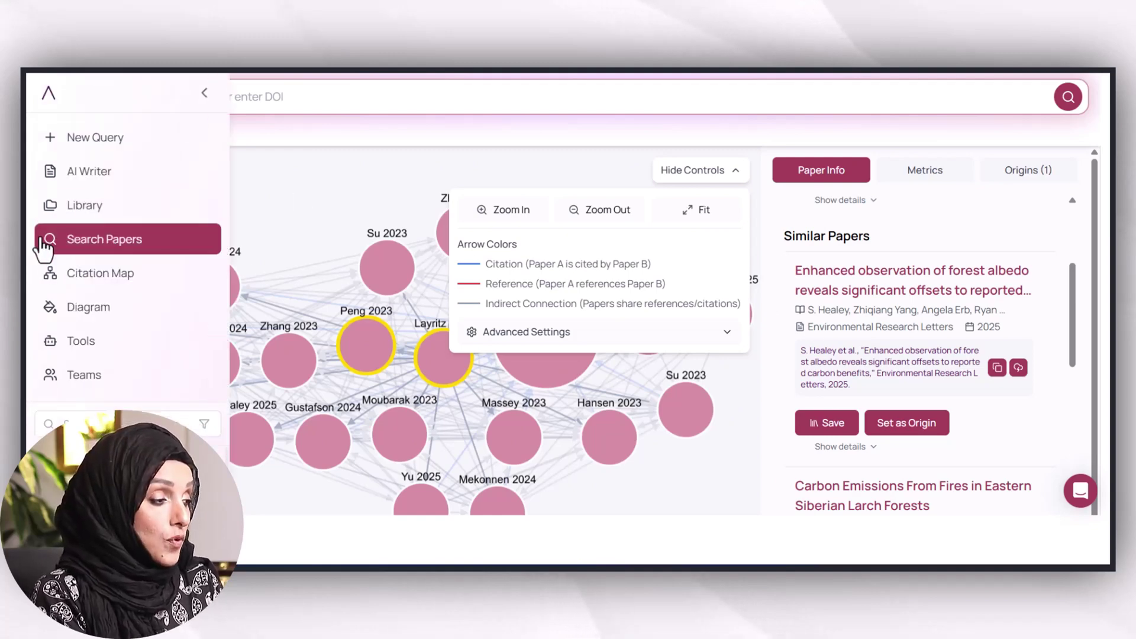
click(80, 177)
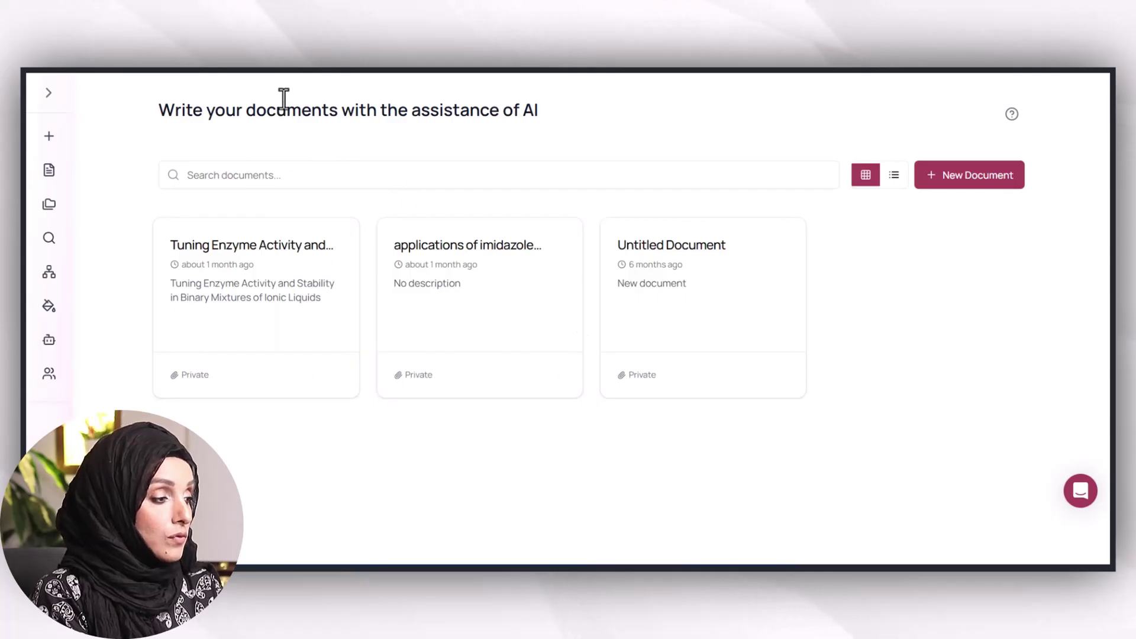
click(287, 173)
text(Long-Term Climate Tipping Point Projections)
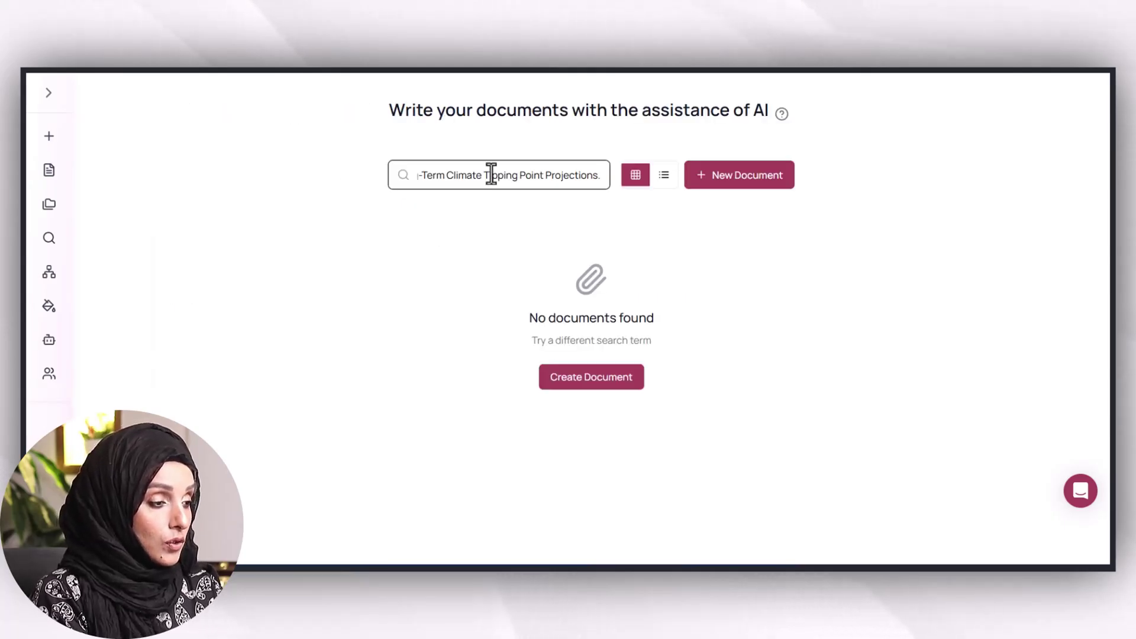
click(732, 181)
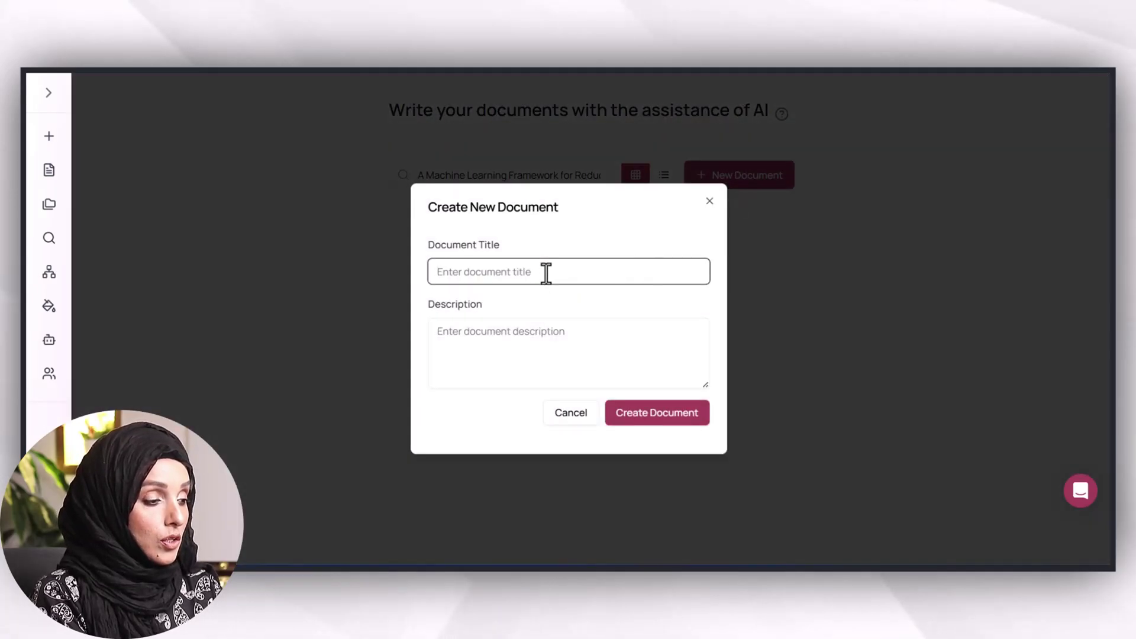
text(Global Warming)
click(665, 424)
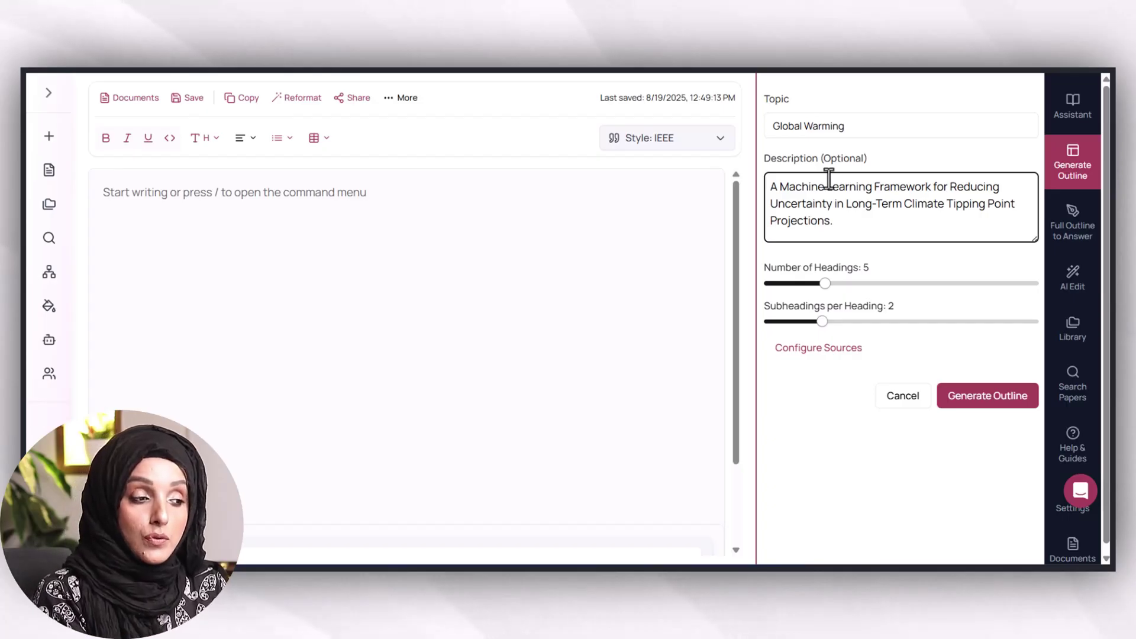
- Generate the 7-heading cited outline on machine learning for climate tipping points and apply it, replacing everything
click(863, 291)
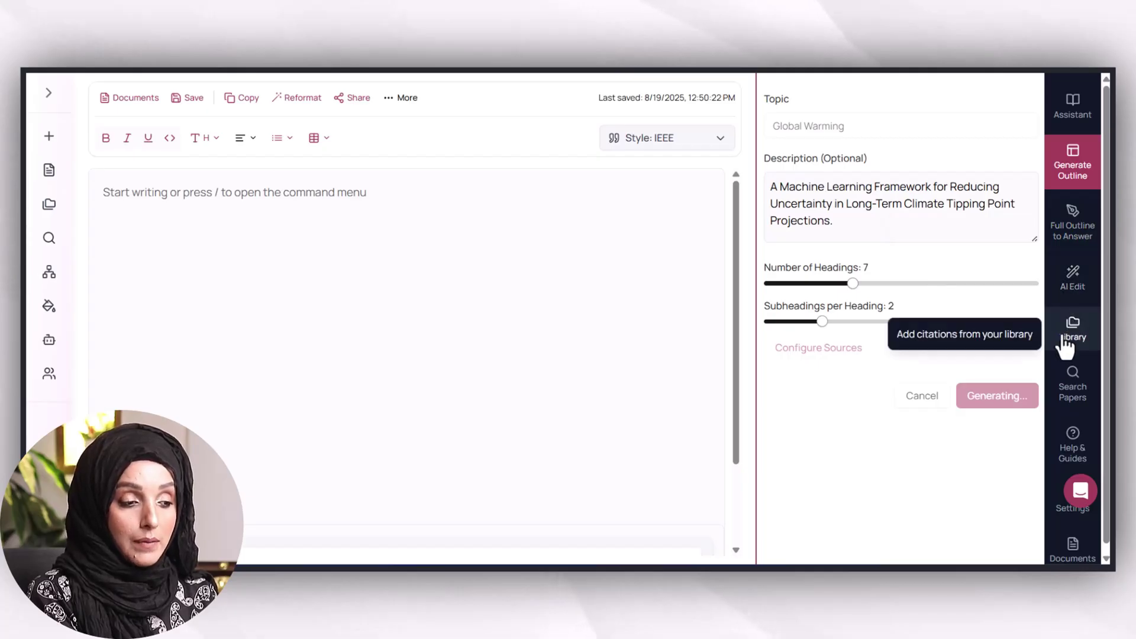
scroll(1080, 438, down, 1)
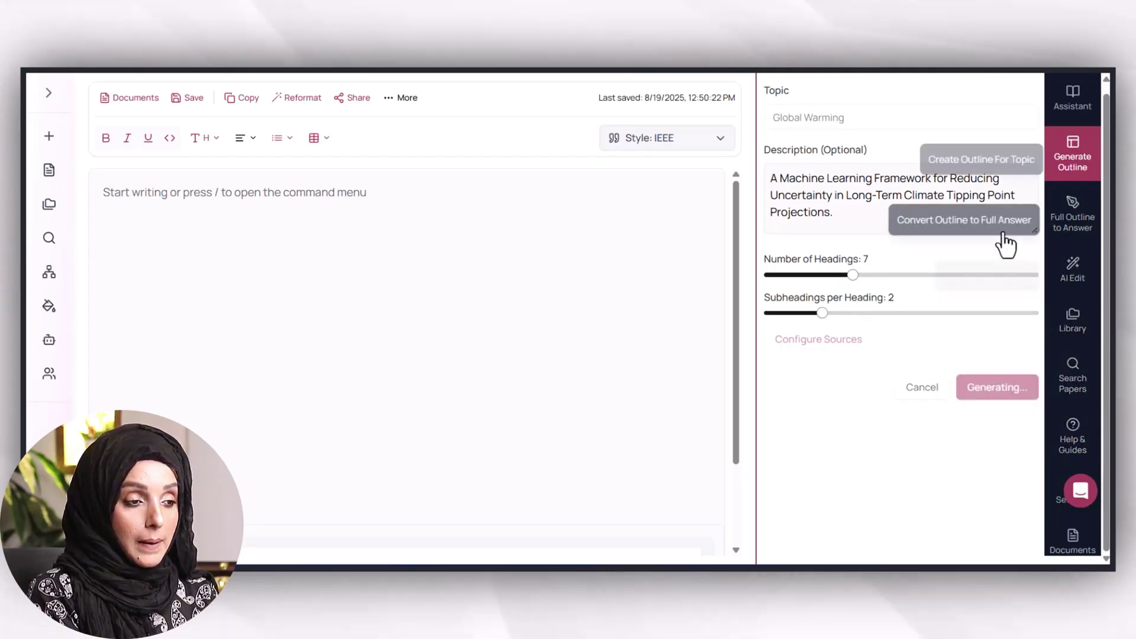
scroll(943, 347, down, 3)
scroll(970, 258, down, 5)
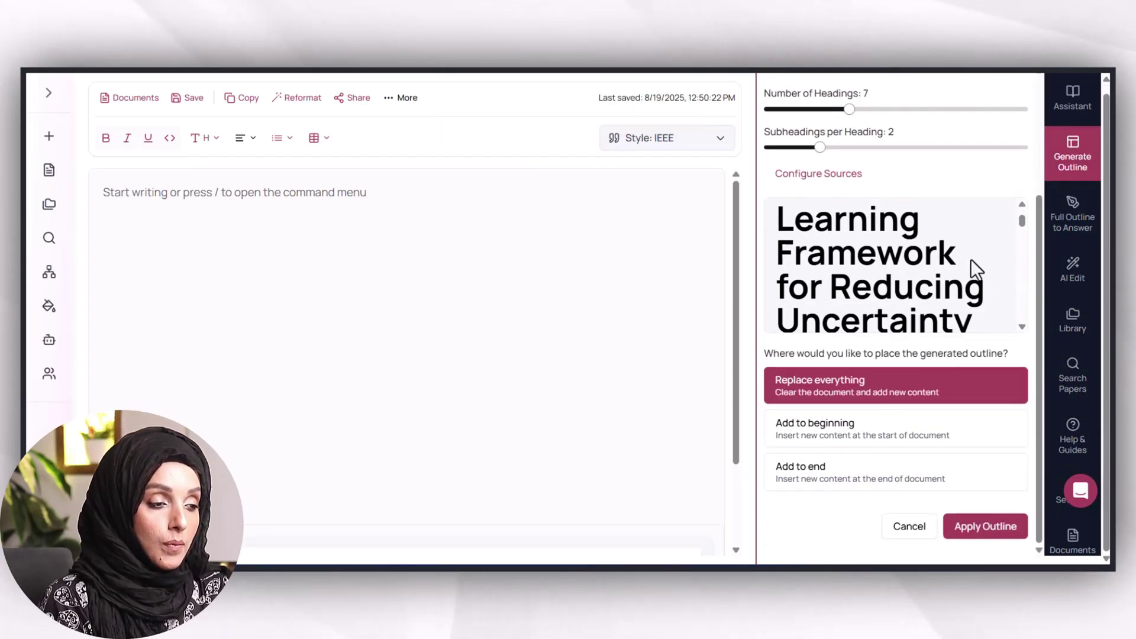
scroll(970, 258, down, 3)
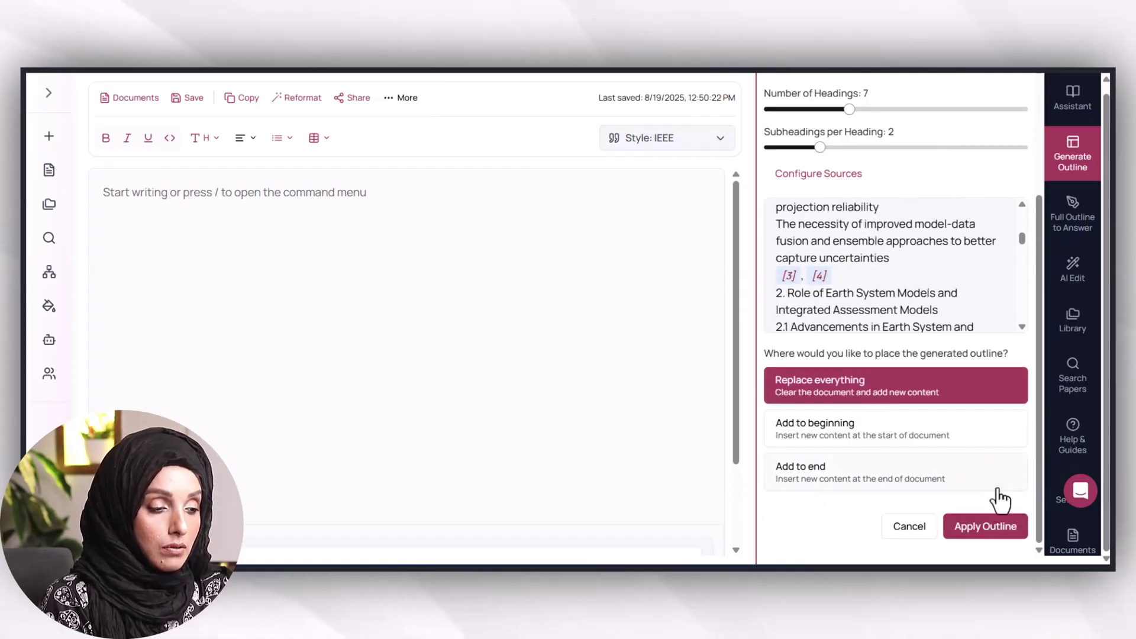
click(985, 528)
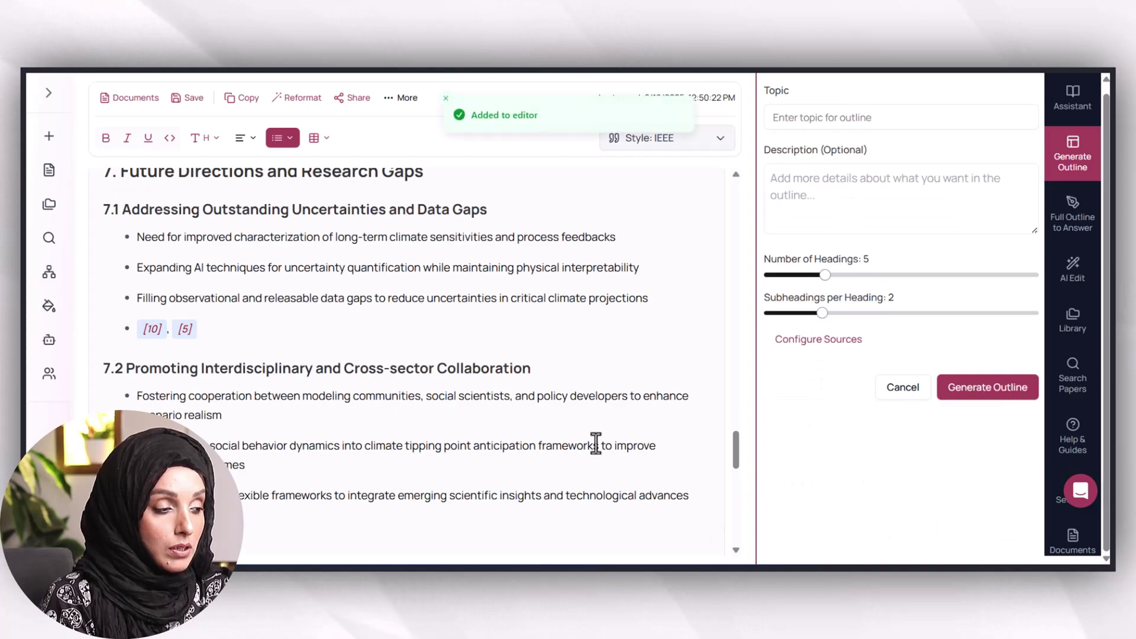
scroll(190, 266, up, 5)
scroll(171, 272, up, 15)
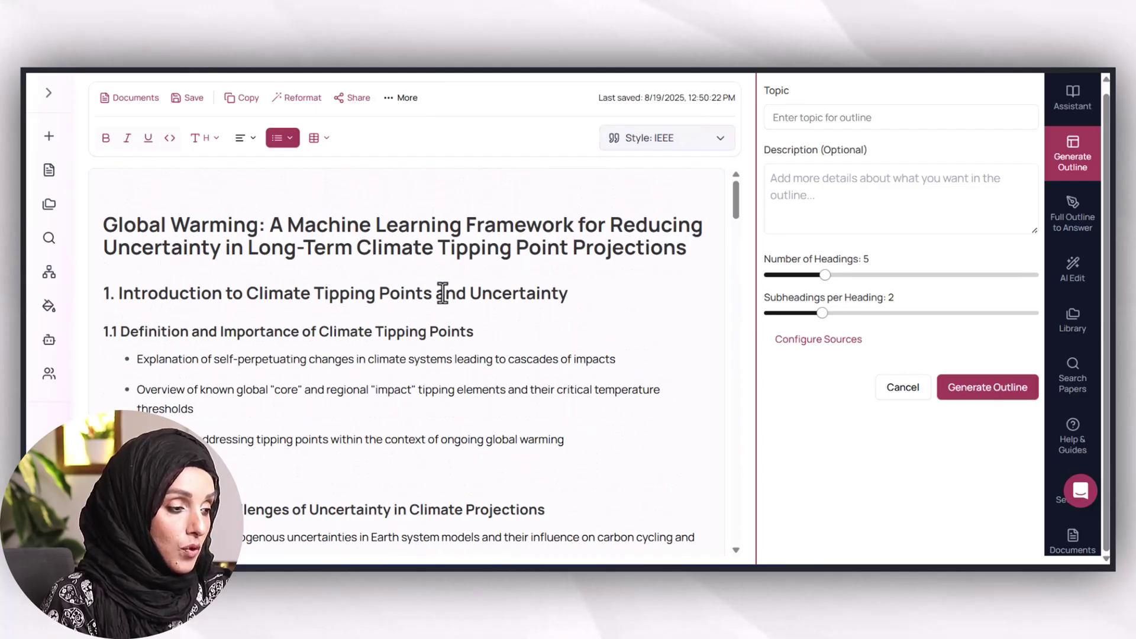
scroll(147, 308, down, 7)
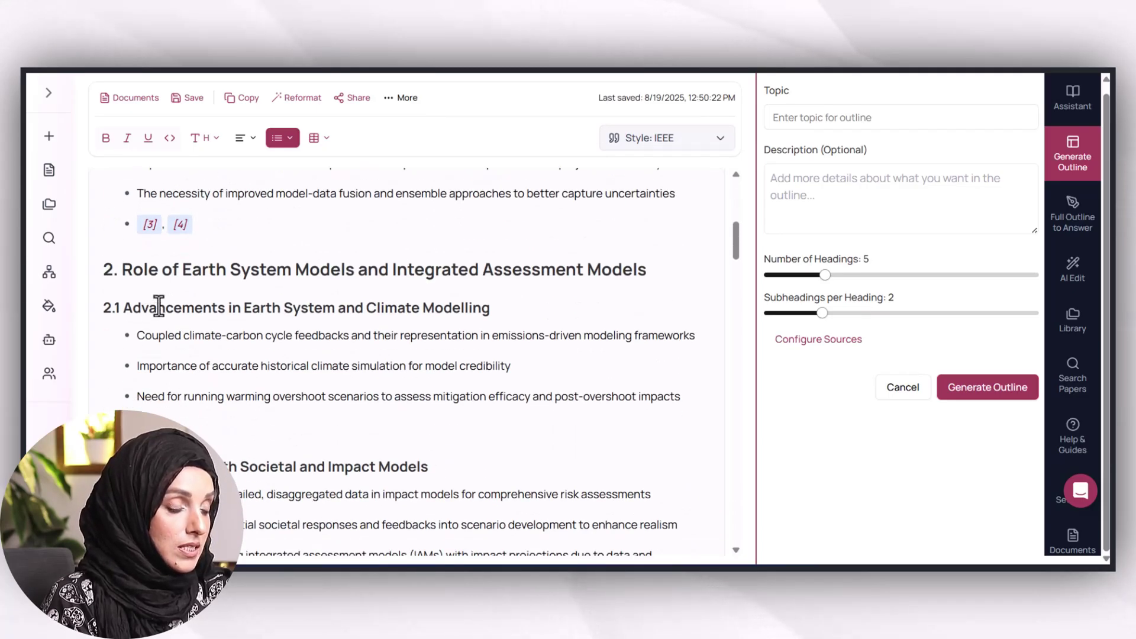
scroll(165, 352, down, 6)
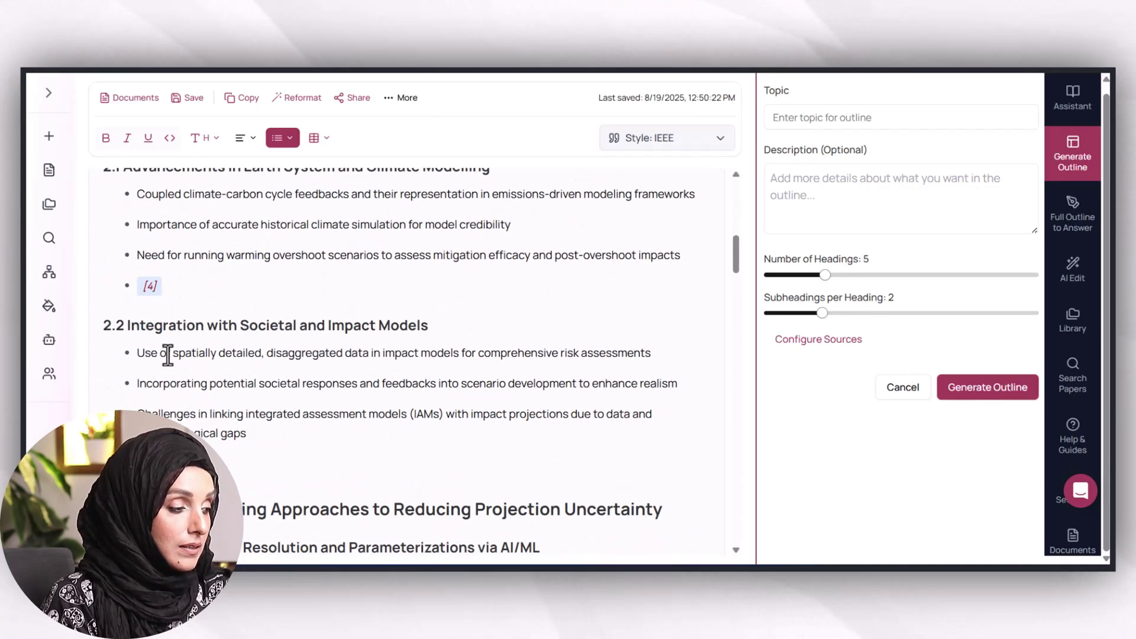
scroll(173, 337, down, 7)
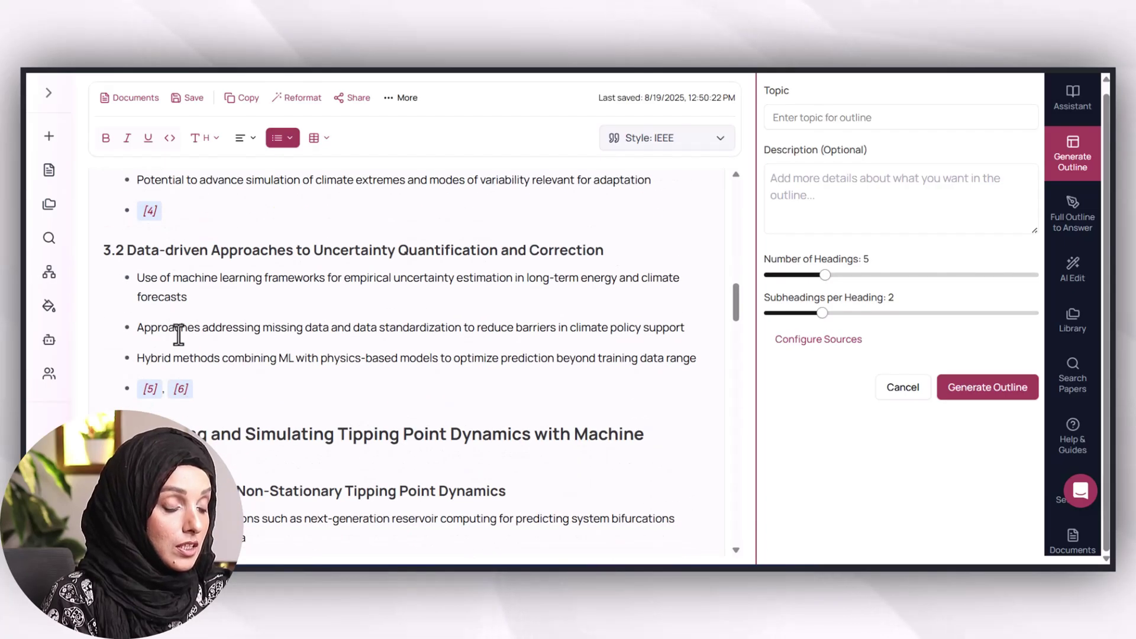
scroll(178, 335, down, 20)
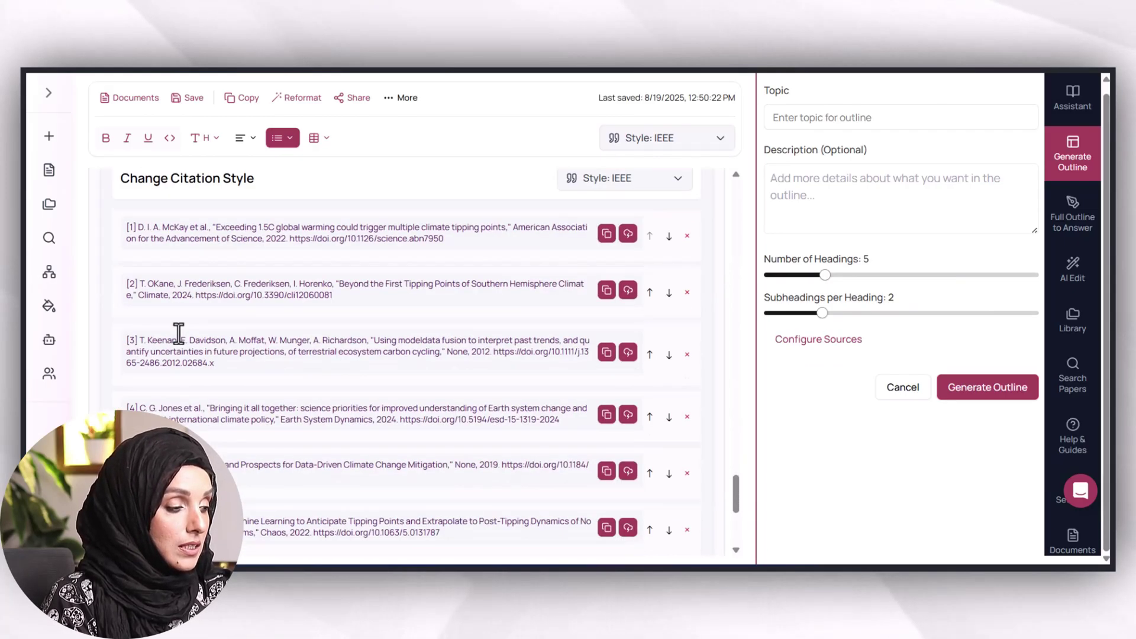
scroll(179, 332, up, 3)
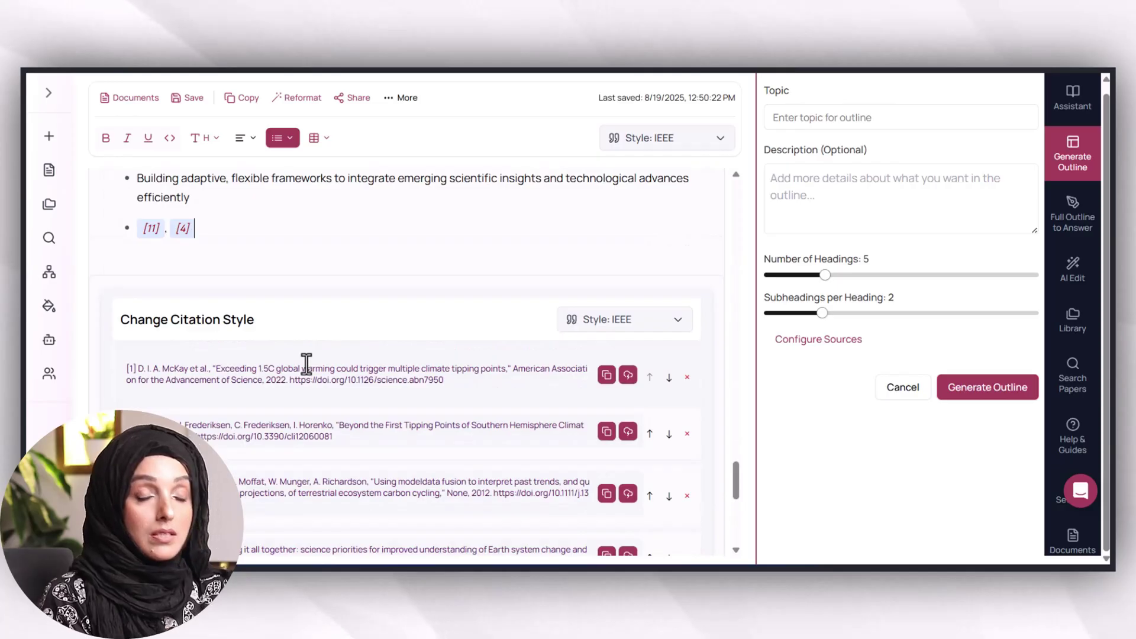
scroll(306, 364, up, 20)
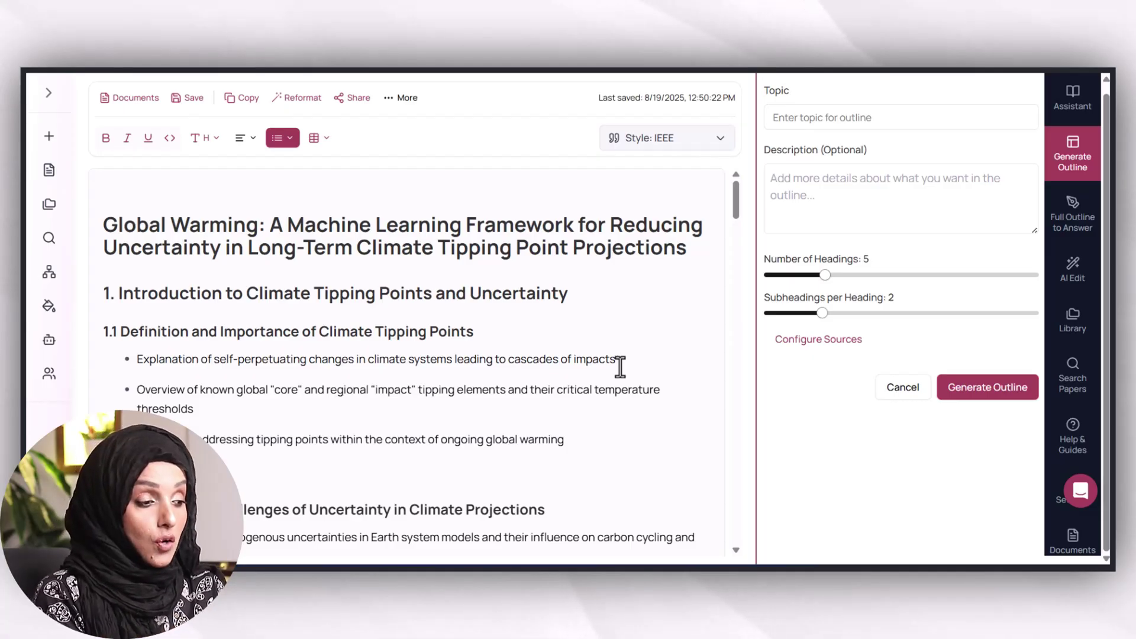
- Expand the first bullet under 1.1 into a full paragraph defining climate tipping points, cited [1]
click(618, 362)
key(Return)
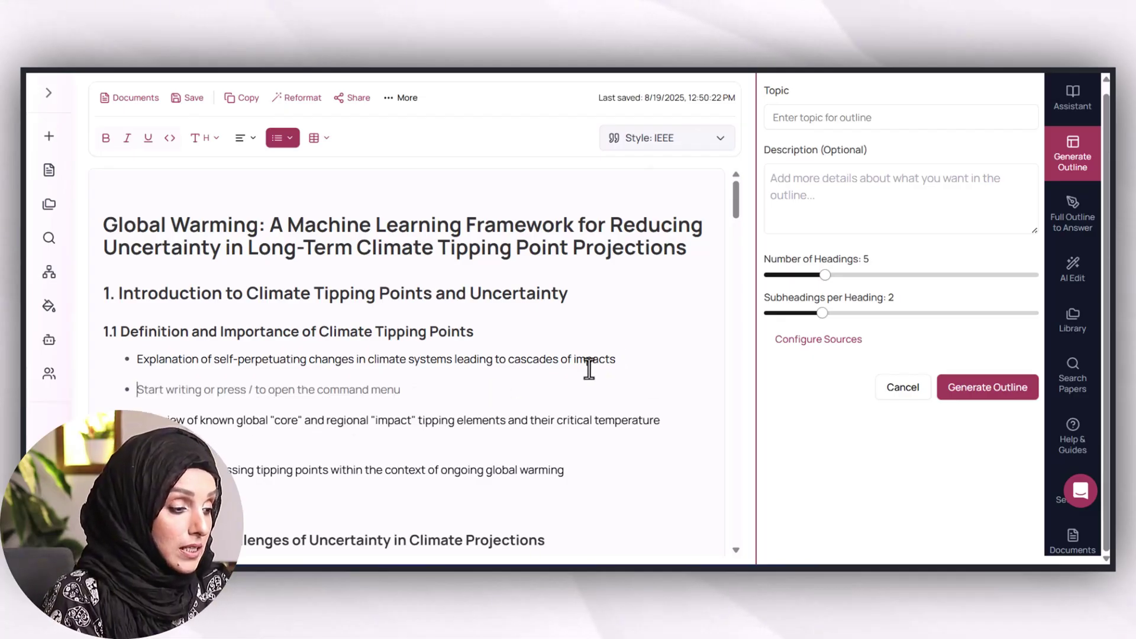
click(621, 362)
drag(621, 363, 136, 361)
key(ctrl+c)
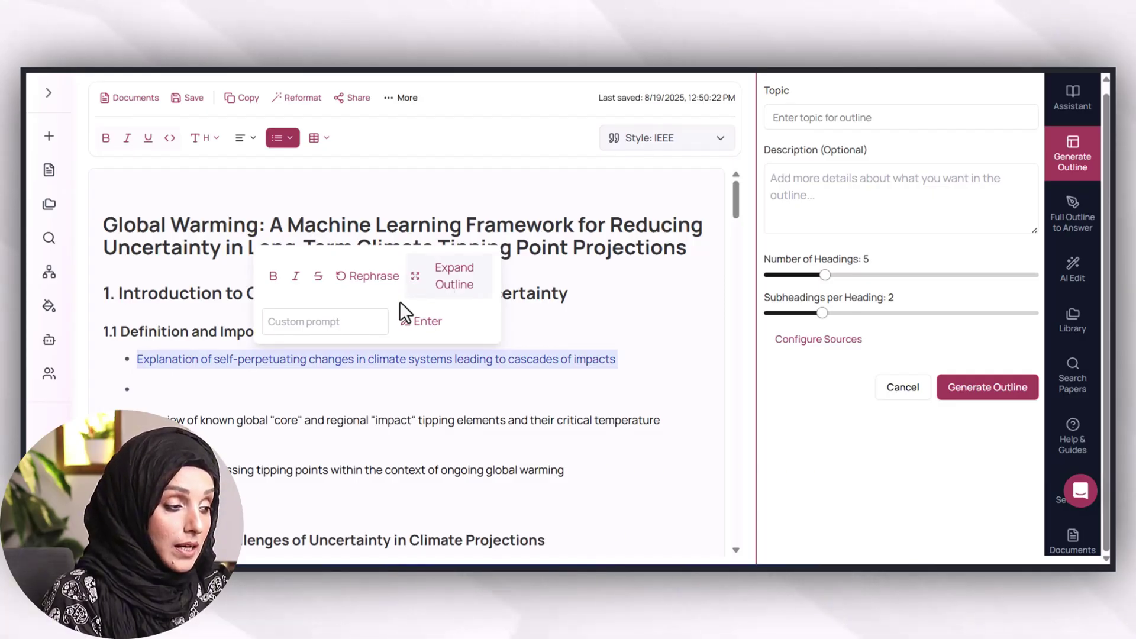
click(349, 325)
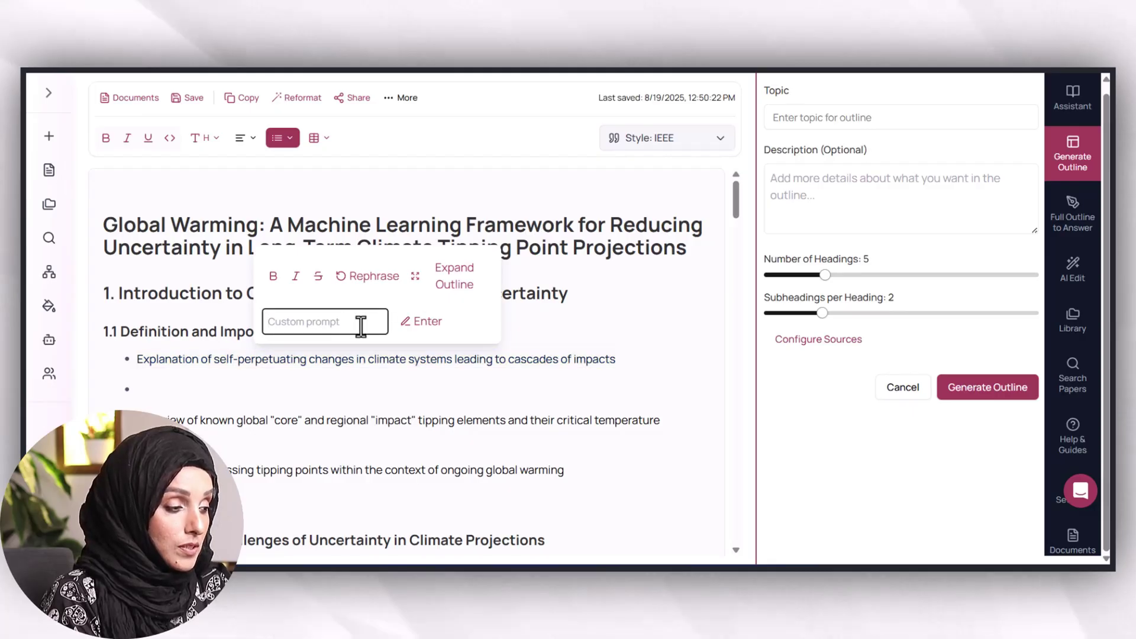
key(ctrl+v)
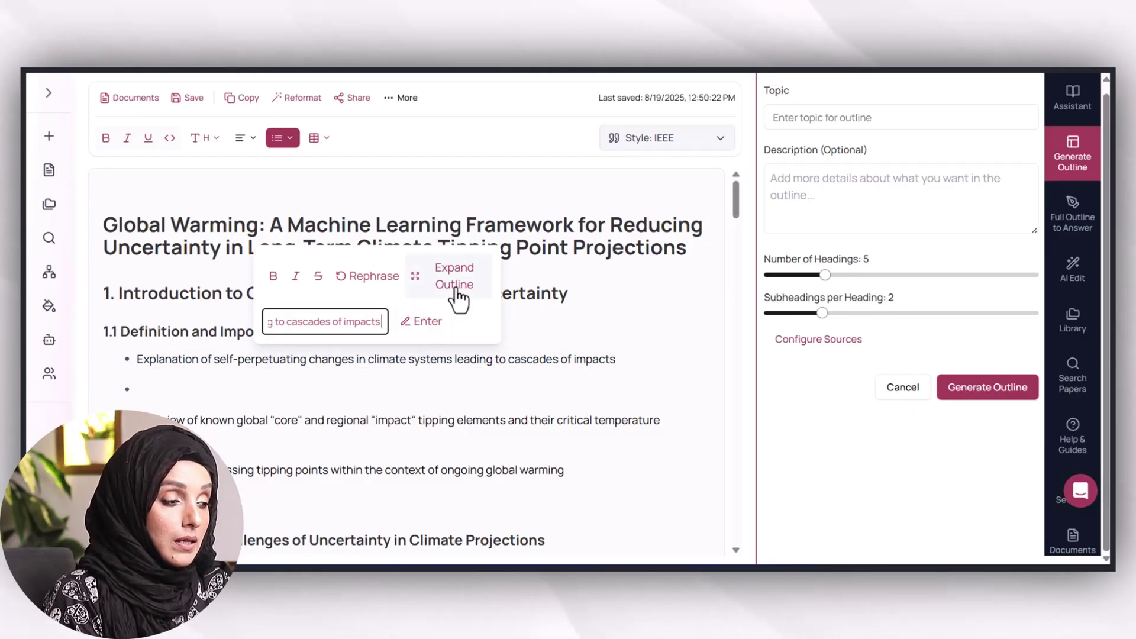
click(419, 322)
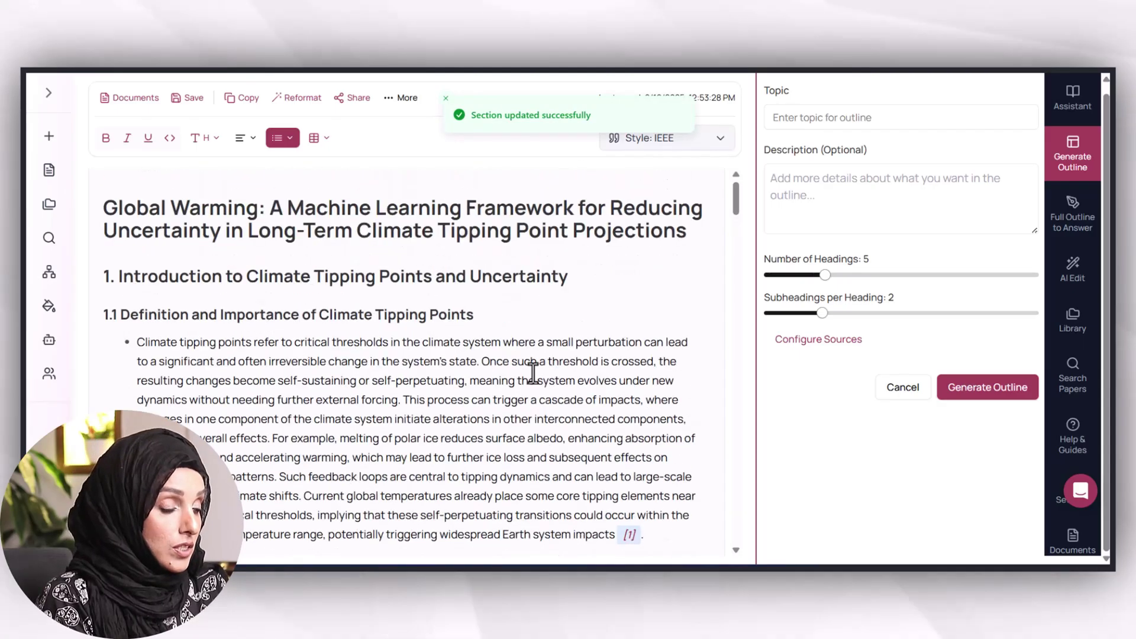
scroll(533, 373, down, 5)
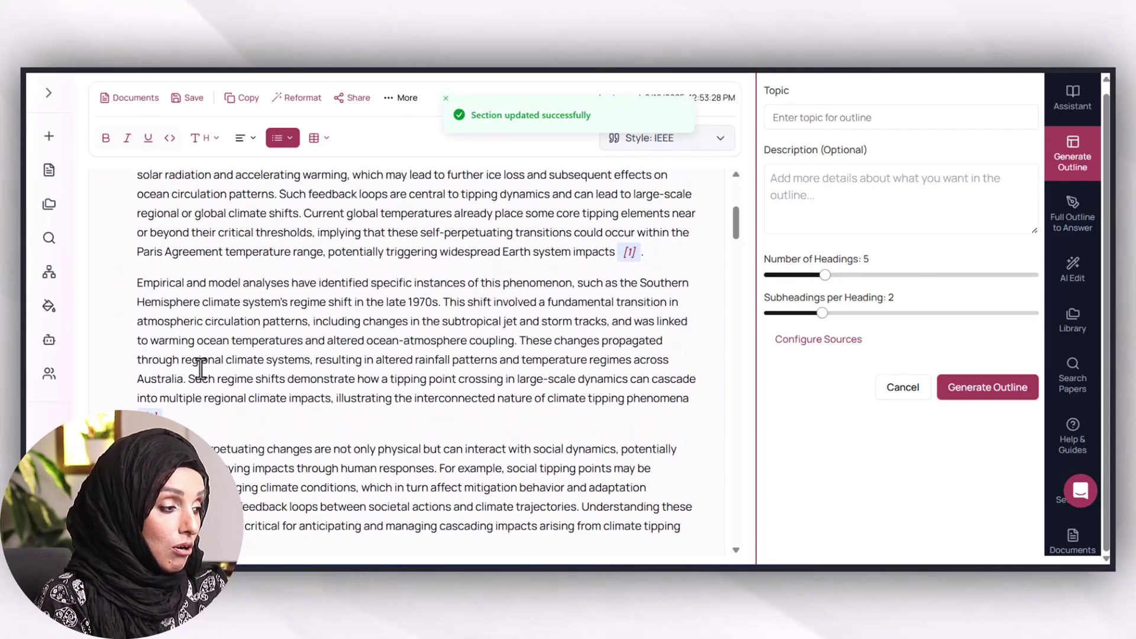
scroll(201, 367, up, 4)
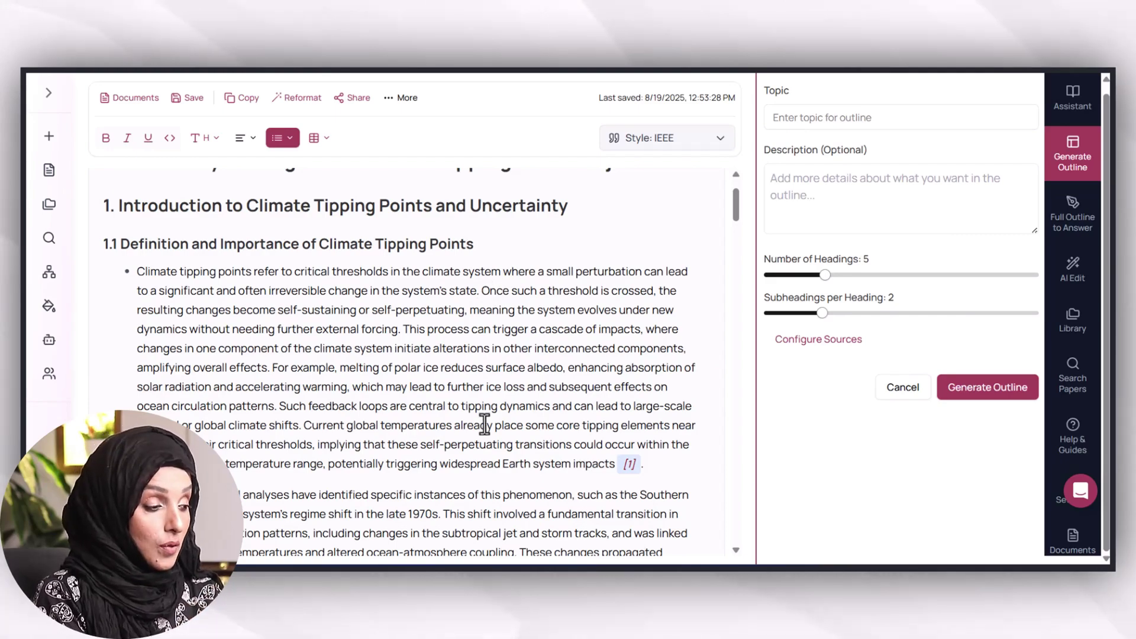
scroll(485, 424, down, 9)
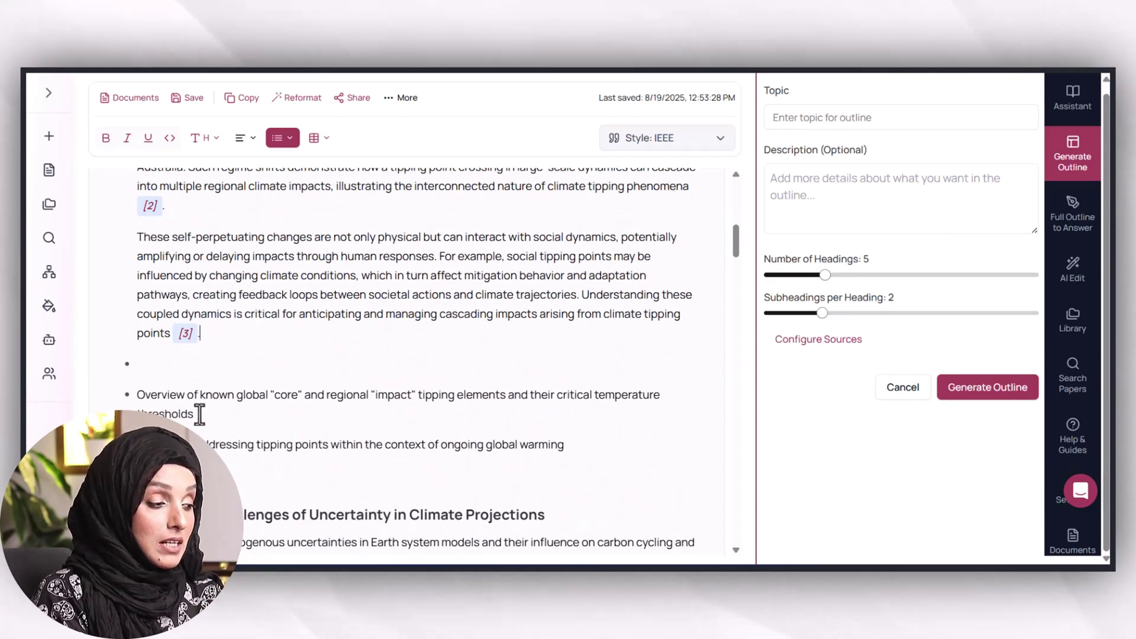
- Rephrase section 1.1's opening paragraph so it describes a minor disturbance causing irreversible transformation
drag(200, 414, 135, 396)
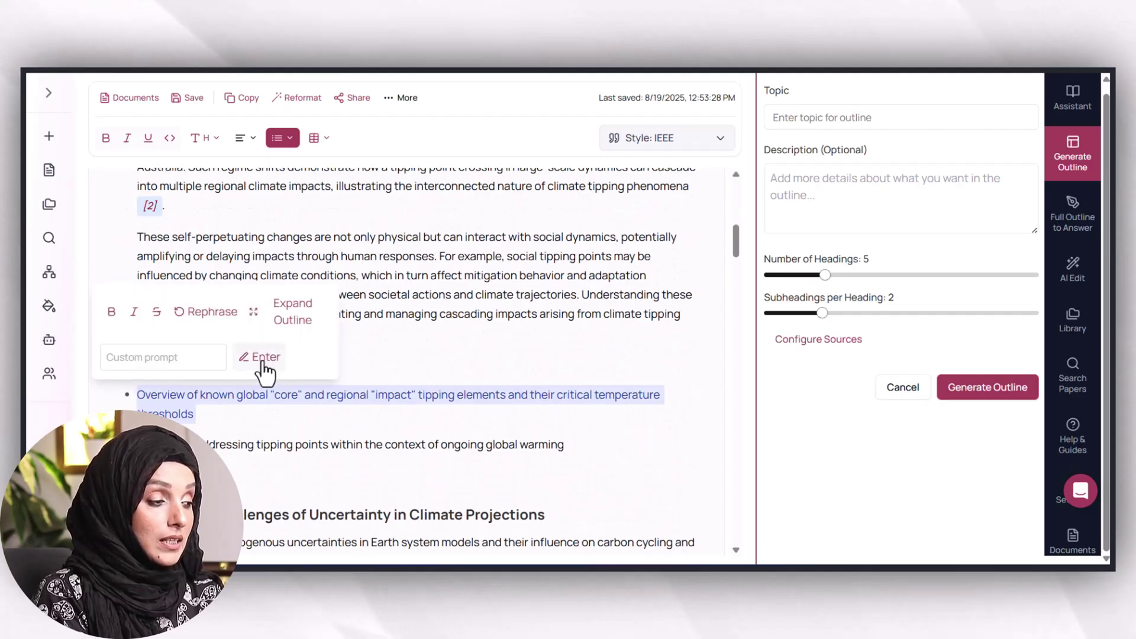
scroll(406, 337, up, 9)
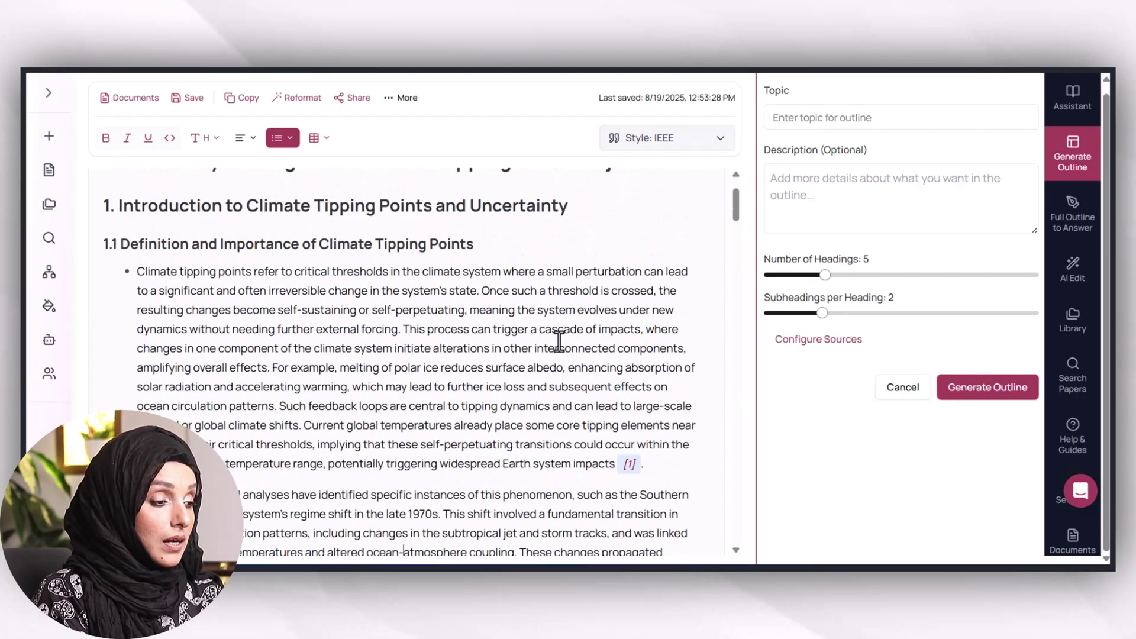
drag(647, 465, 138, 278)
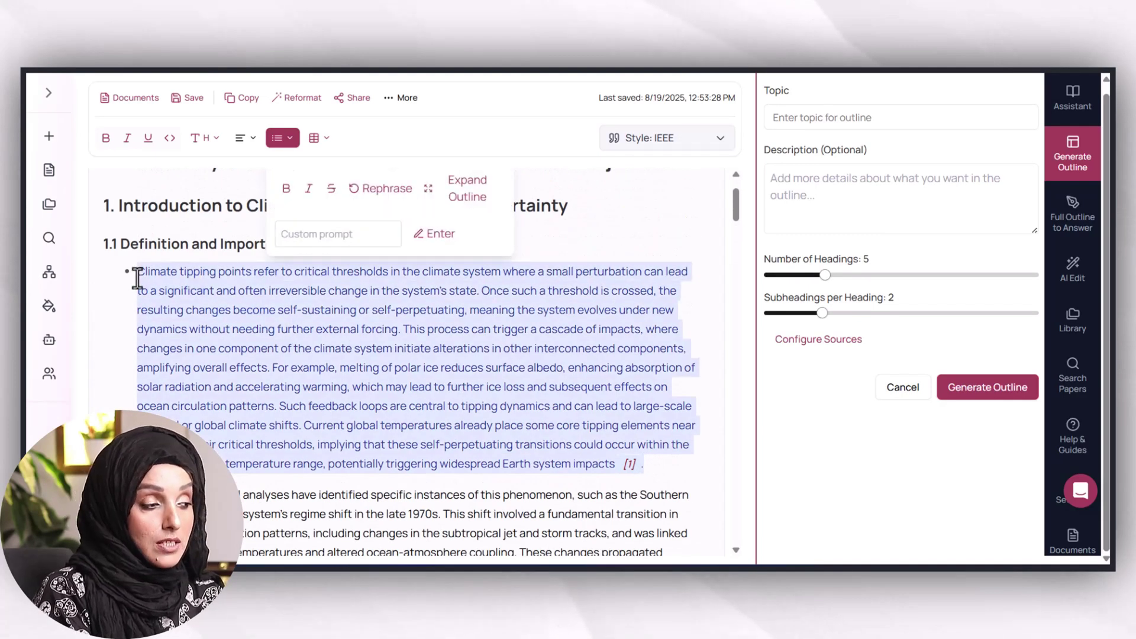
click(403, 198)
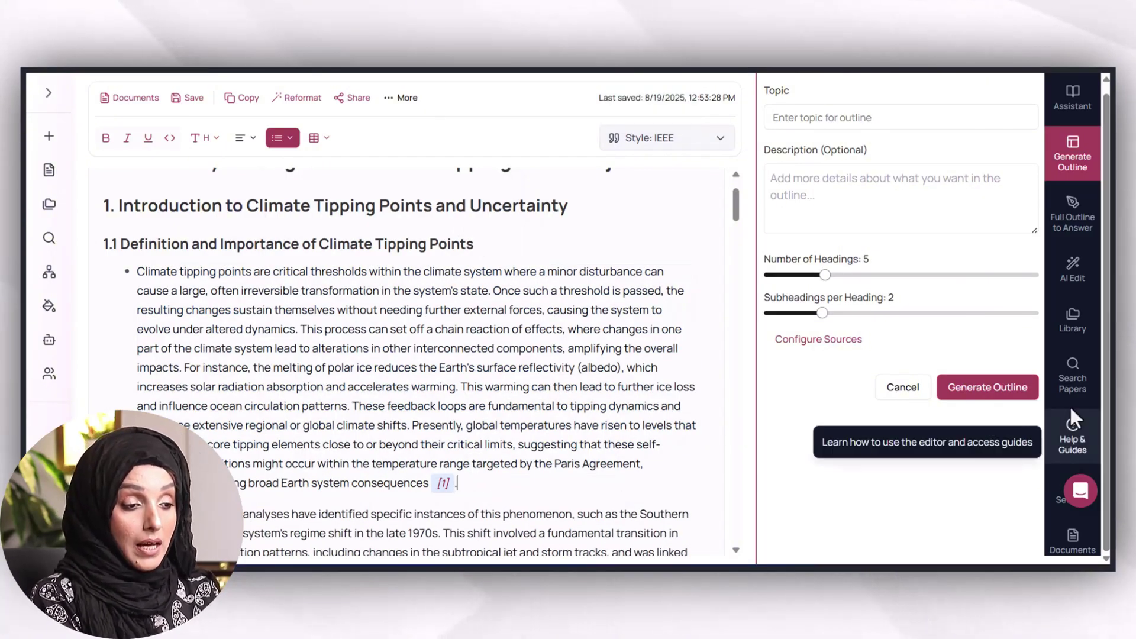
click(1072, 273)
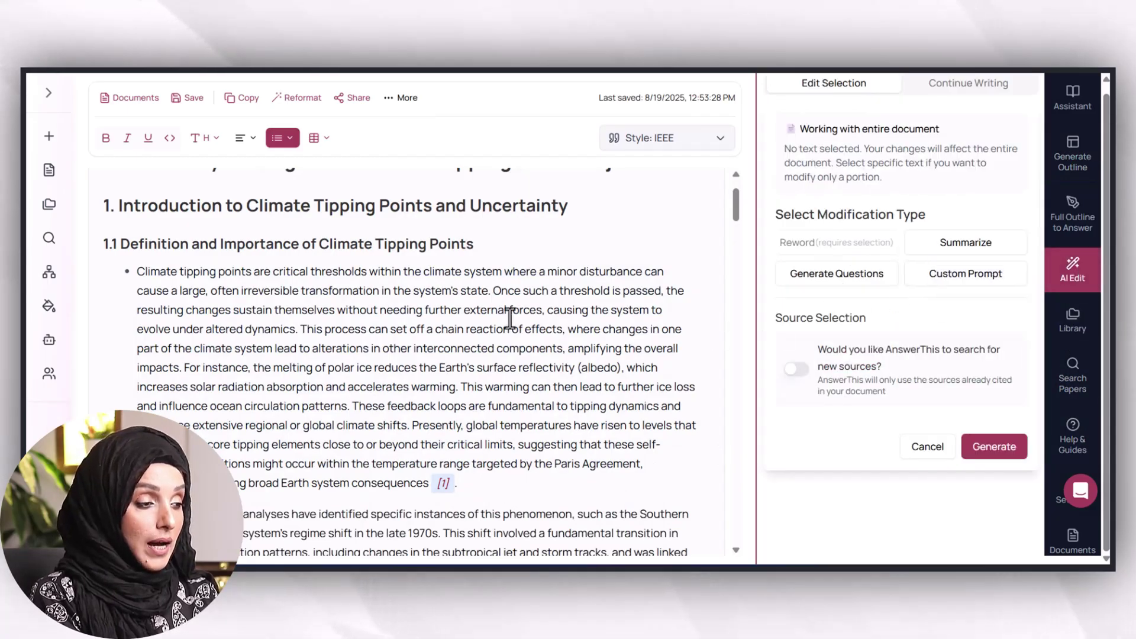
- Set the AI edit on the first paragraph to Summarize, with 'search for new sources' turned on
drag(457, 482, 136, 290)
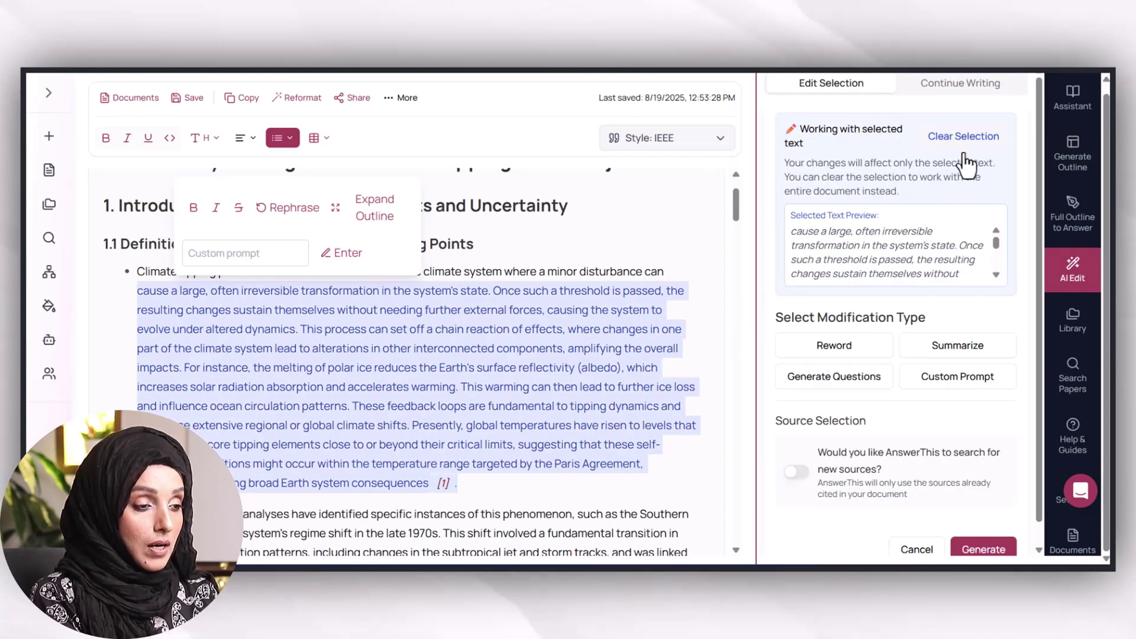
scroll(916, 254, down, 1)
scroll(915, 255, down, 2)
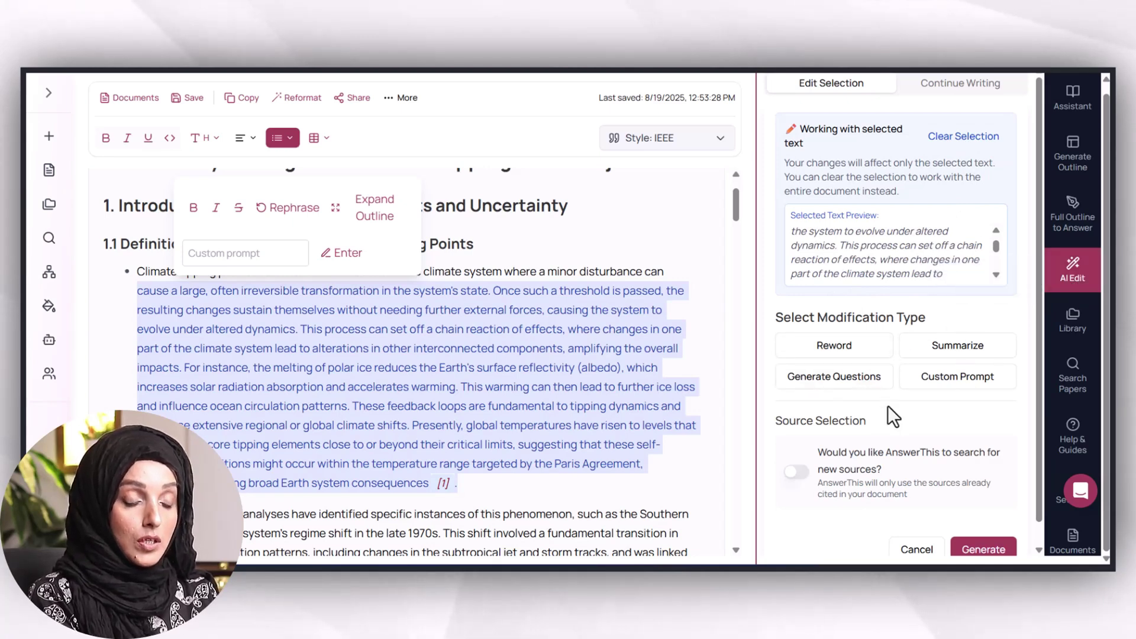
click(837, 352)
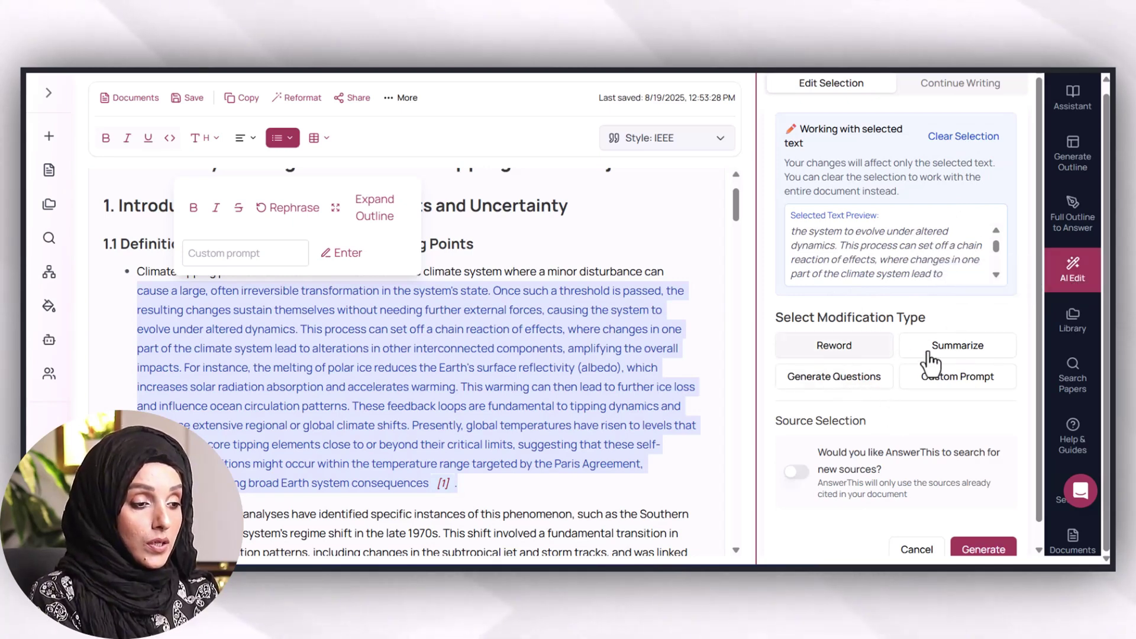
click(932, 352)
click(856, 384)
click(943, 391)
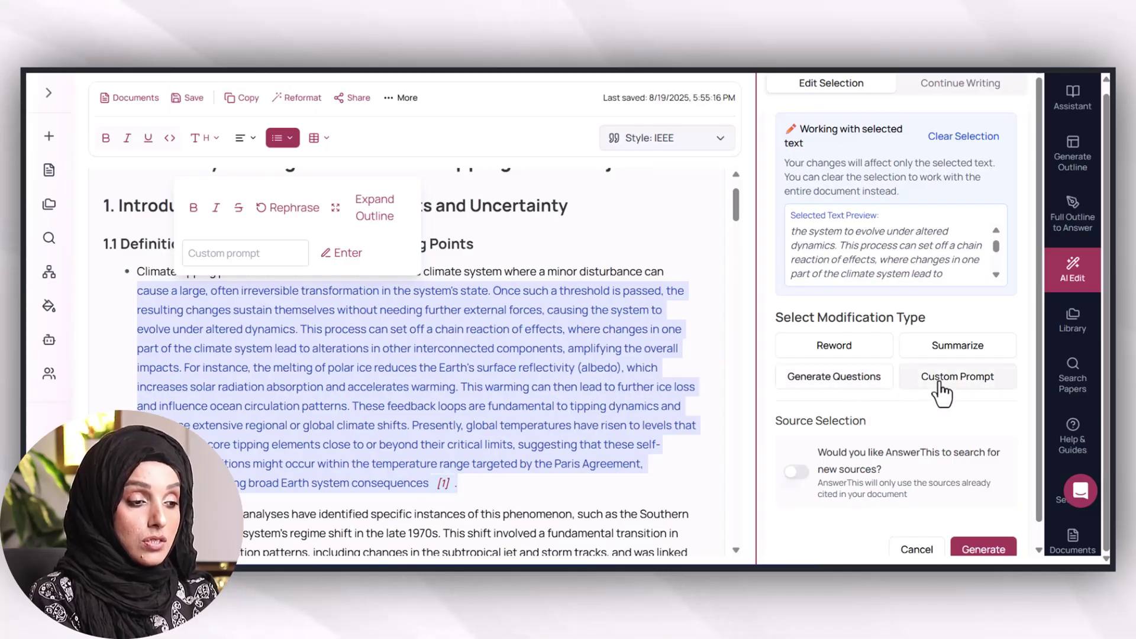
click(943, 388)
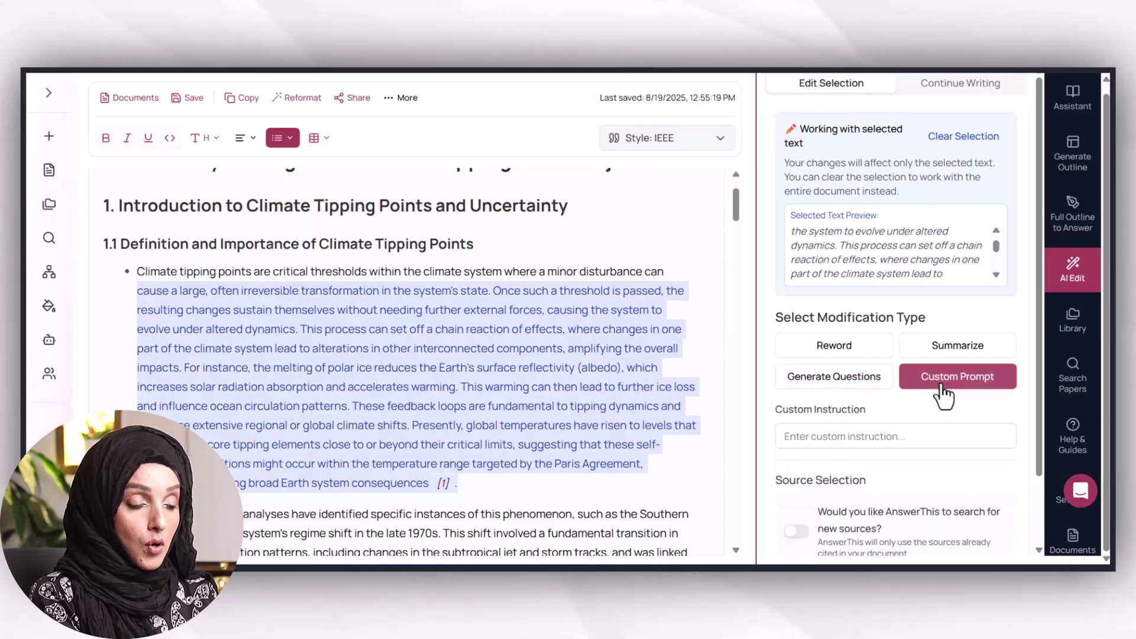
click(950, 349)
scroll(870, 430, down, 1)
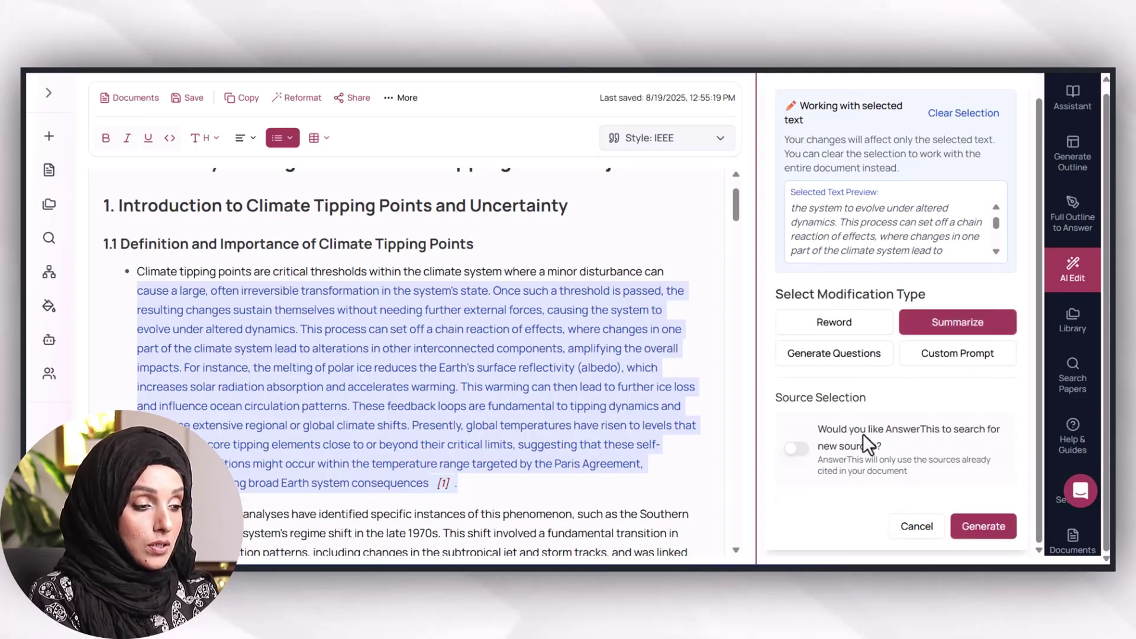
click(794, 453)
scroll(888, 484, down, 2)
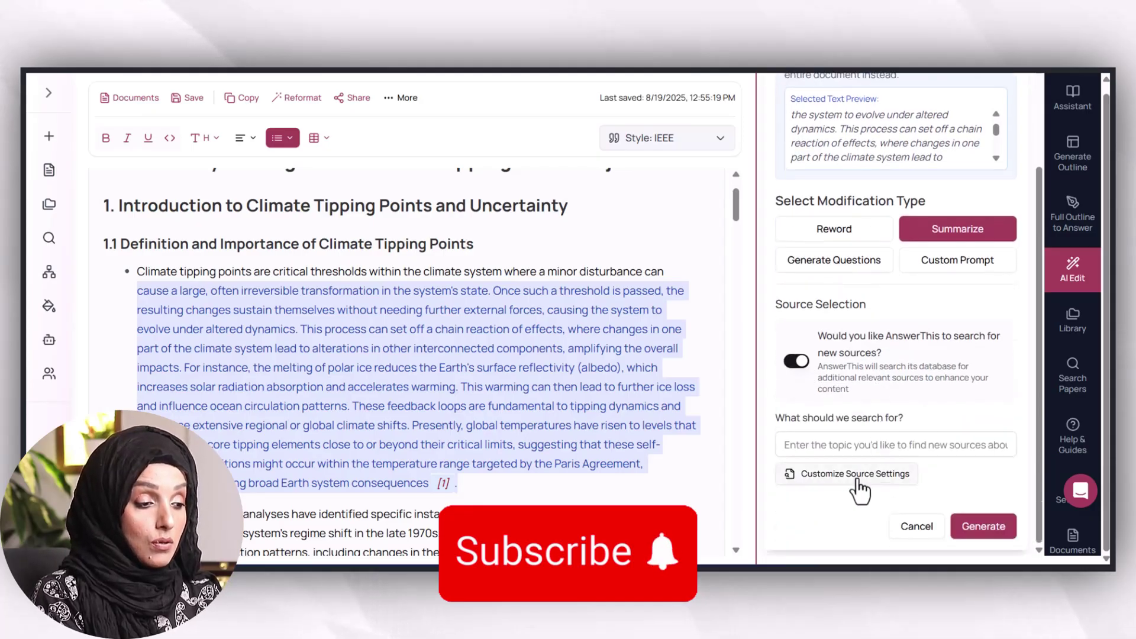
click(806, 454)
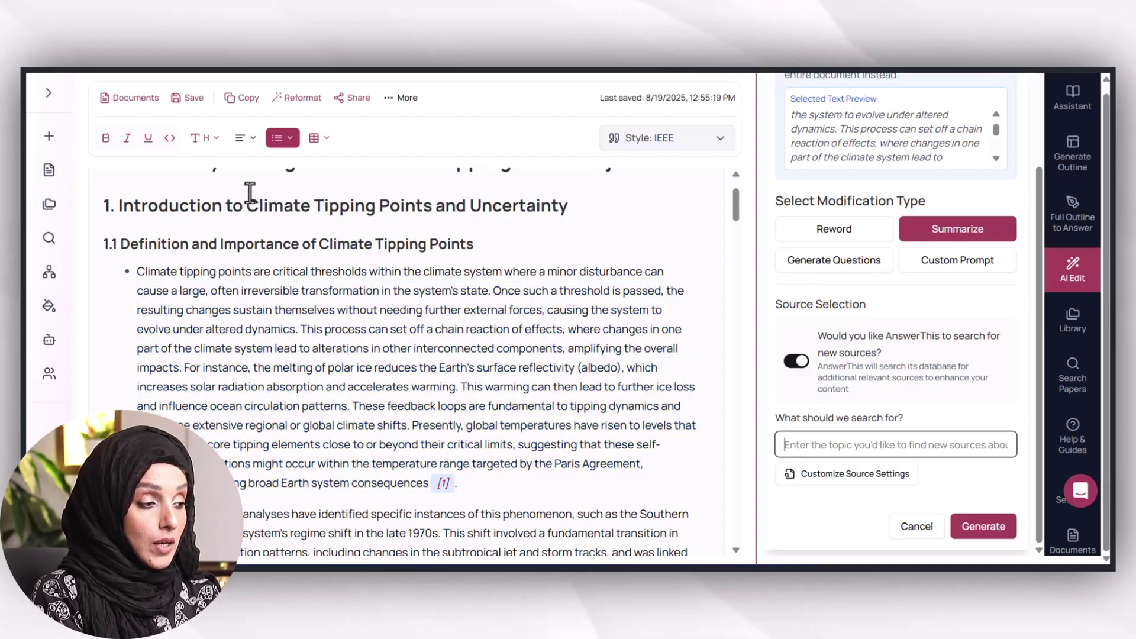
- Use the 1.1 heading as the source search topic, generate the summary, and apply it replacing the selection
drag(504, 243, 120, 244)
key(ctrl+c)
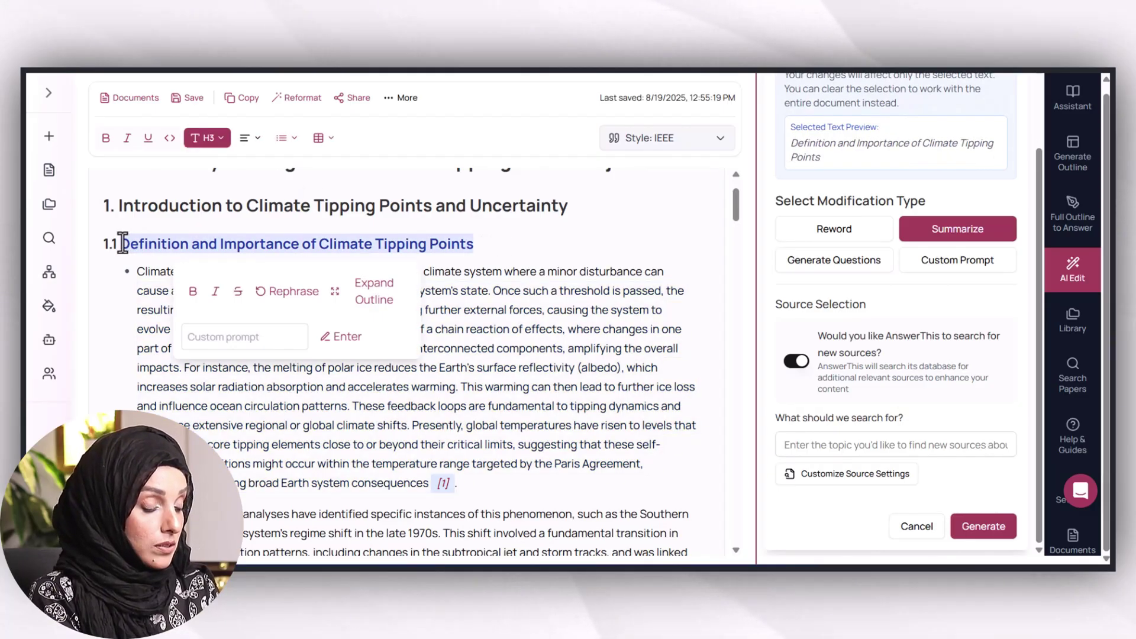
click(811, 447)
key(ctrl+v)
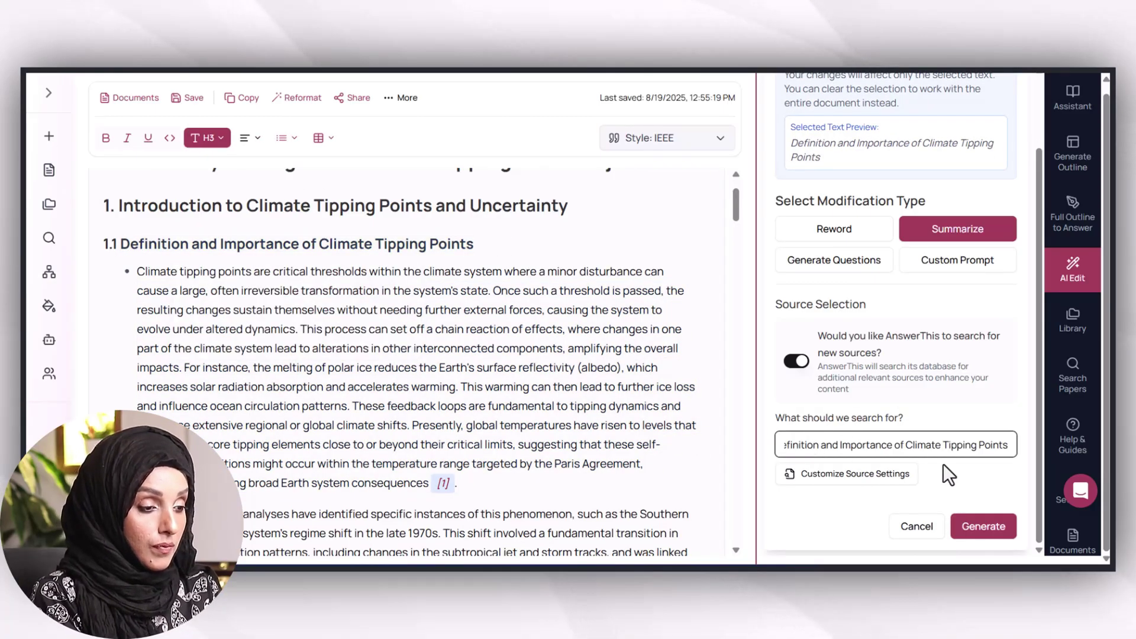
click(980, 532)
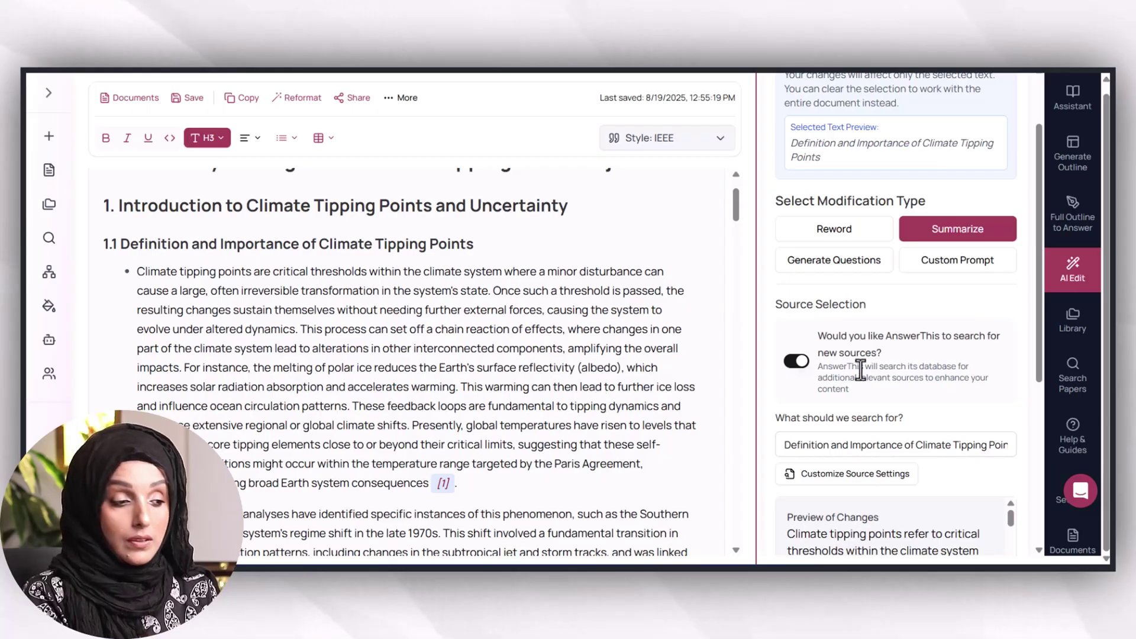
scroll(991, 450, down, 10)
scroll(918, 300, up, 4)
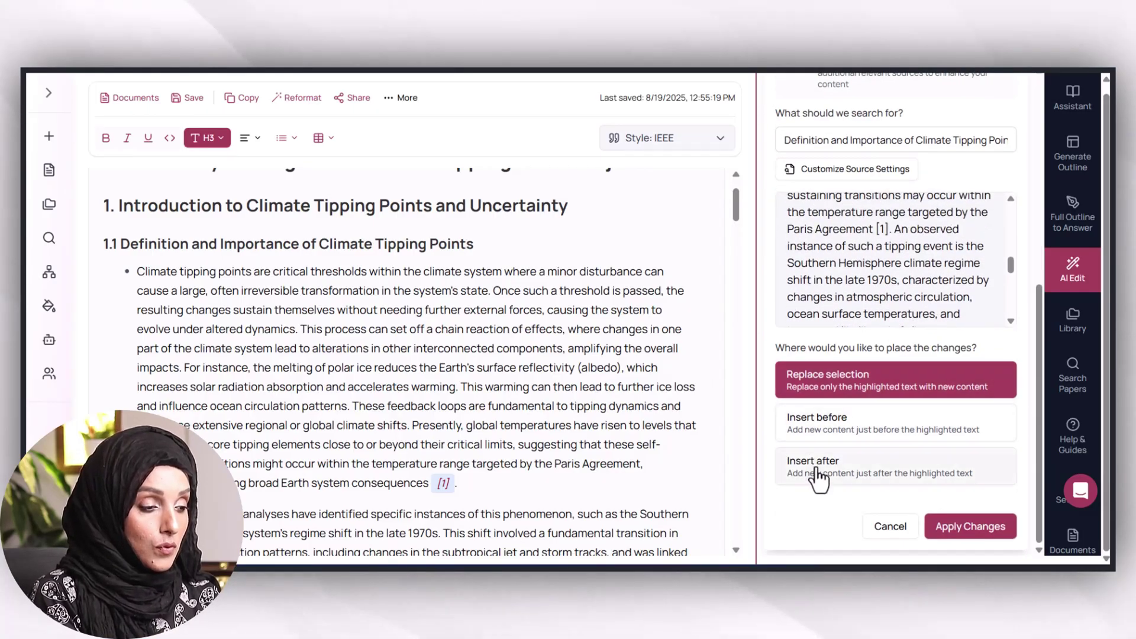
click(846, 402)
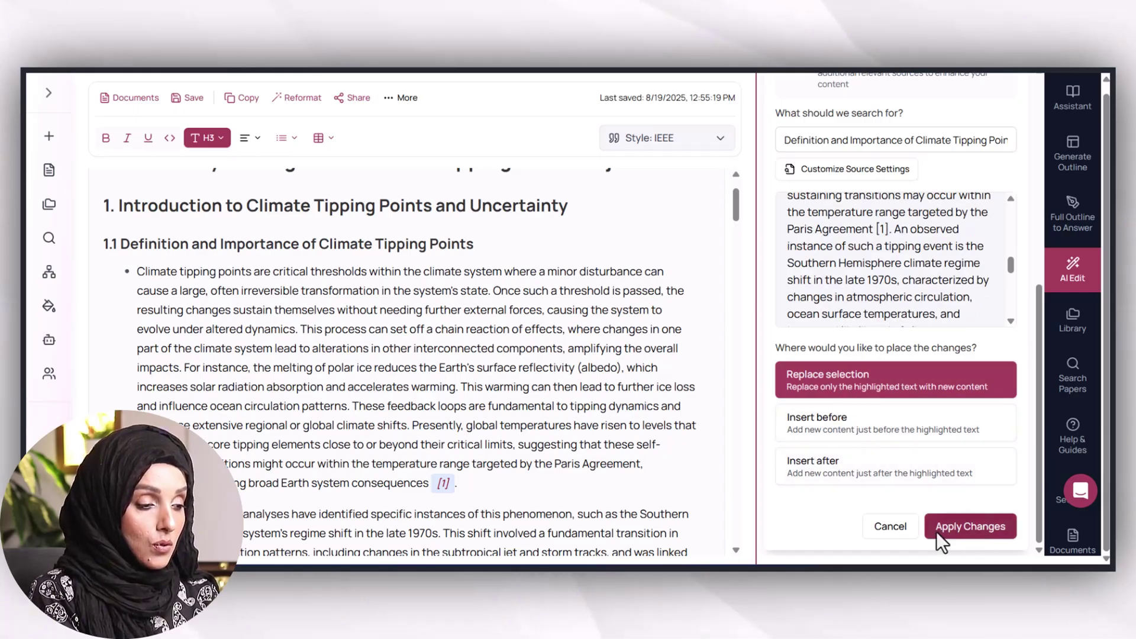
click(970, 527)
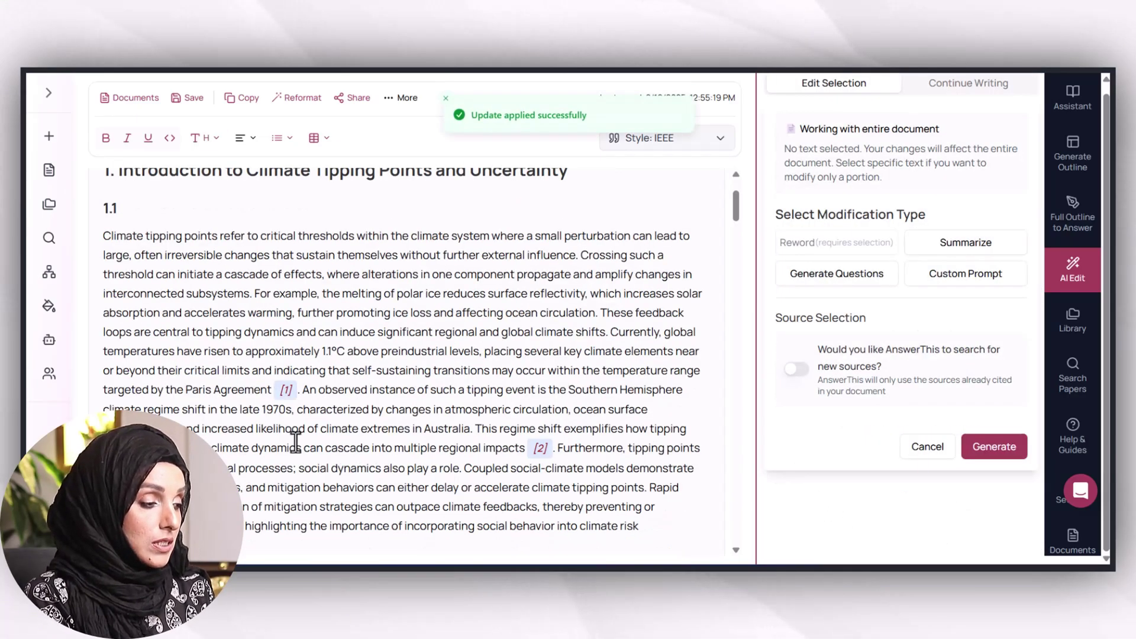
scroll(295, 440, down, 1)
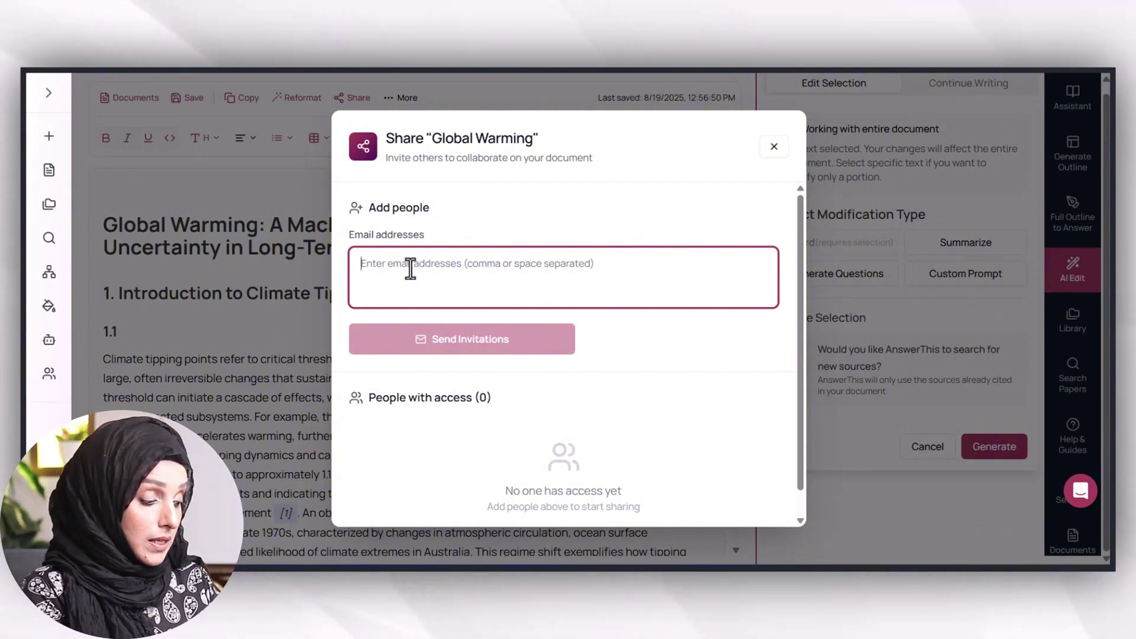
- Send an invitation to collaborate on 'Global Warming' to the collaborator's e-mail address
key(ctrl+v)
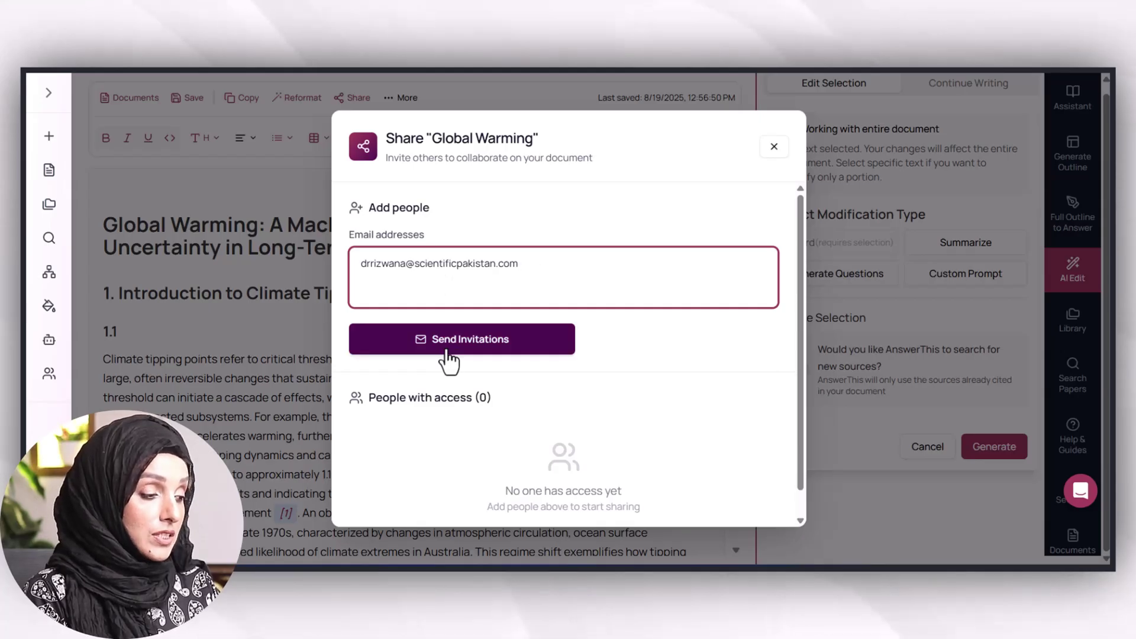
click(458, 348)
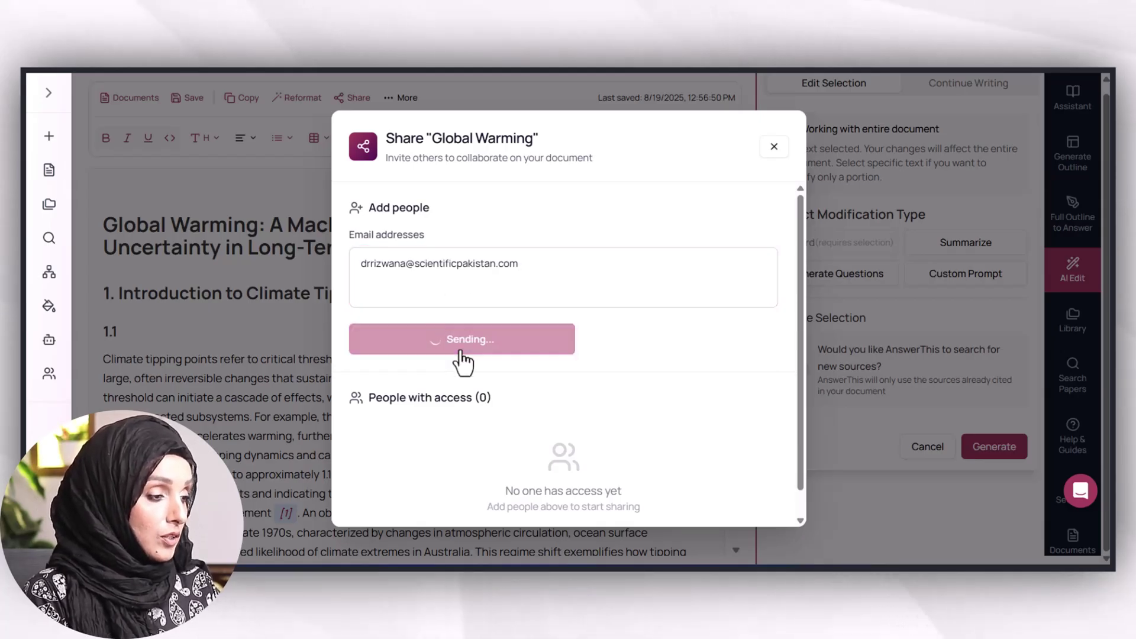